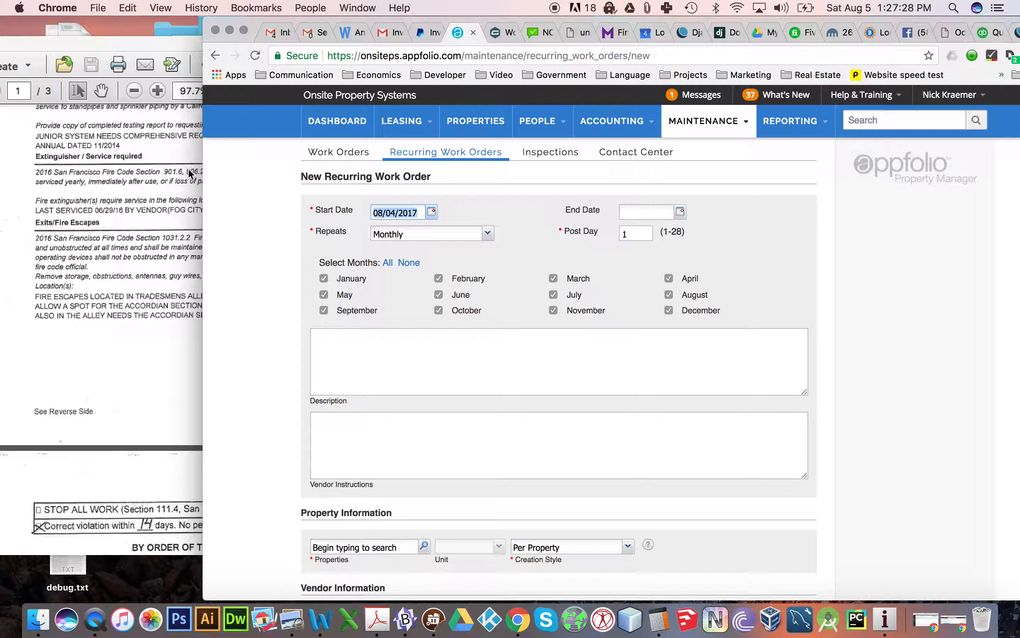
# - Enter "Fire Extinguisher annual certification" as the work order description, correcting the spelling of Extinguisher
pyautogui.click(372, 365)
pyautogui.write('F')
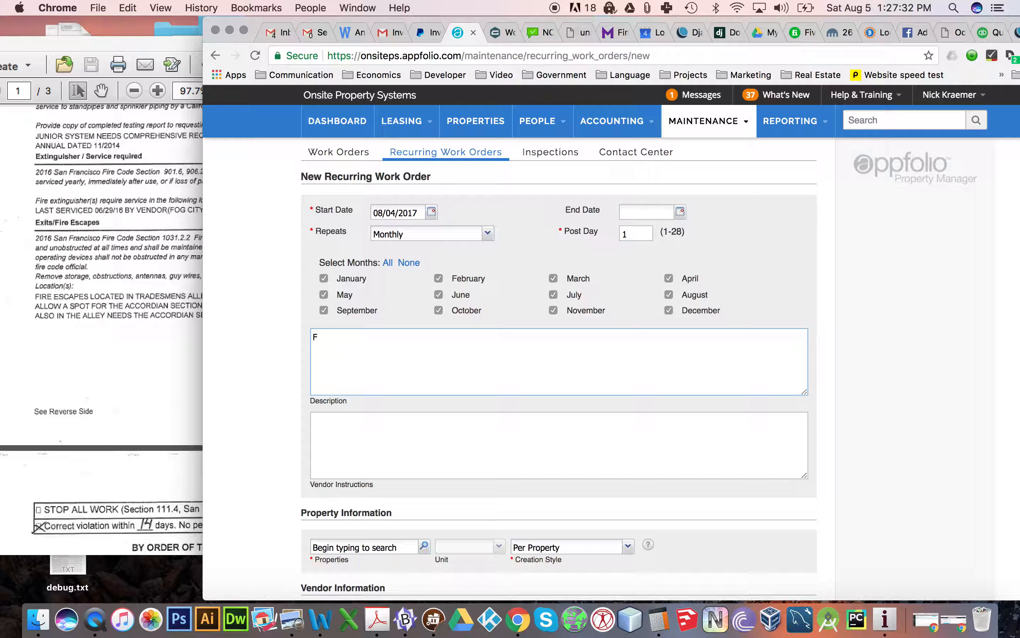
pyautogui.write('ire Extinusisher annual certification')
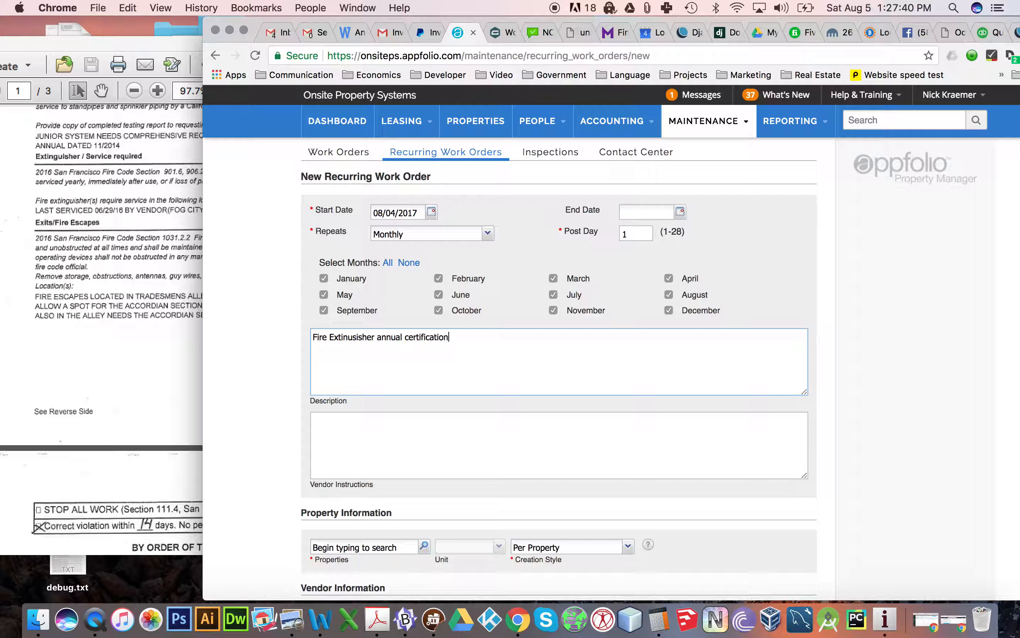
pyautogui.rightClick(344, 337)
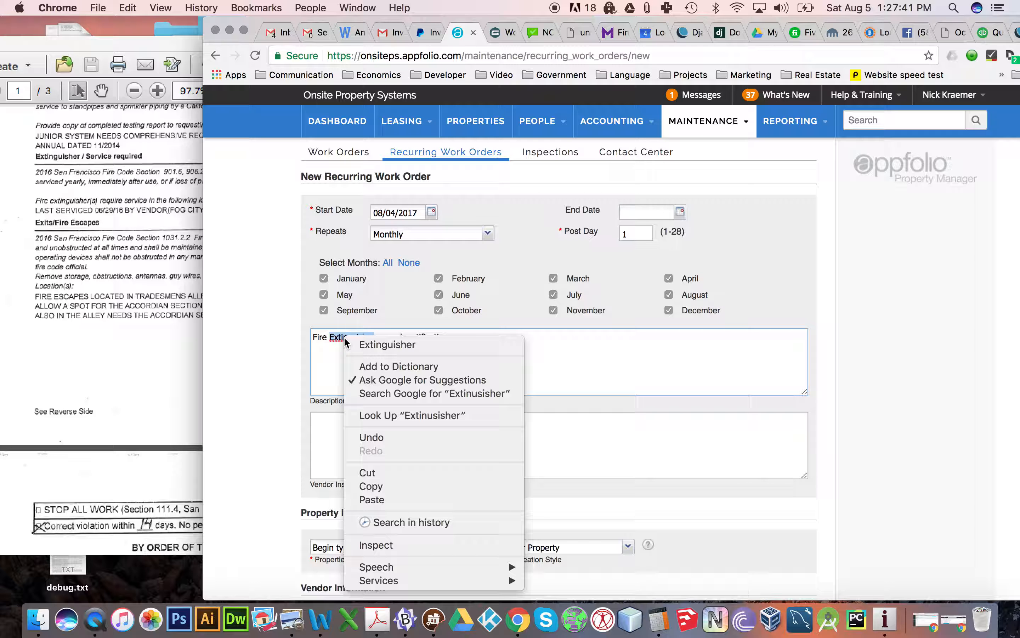
pyautogui.click(384, 345)
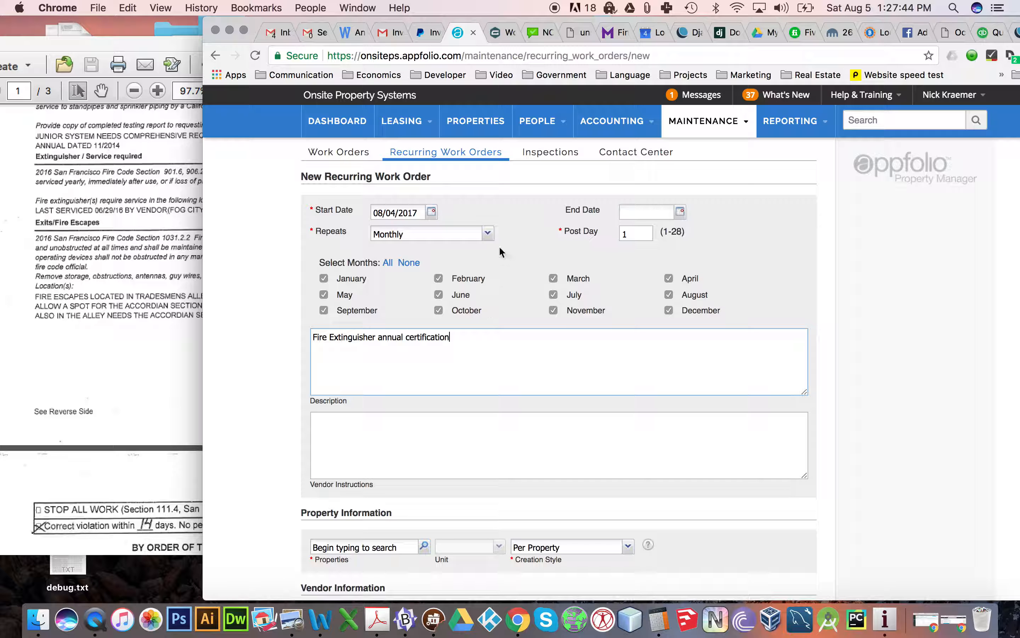
pyautogui.click(408, 263)
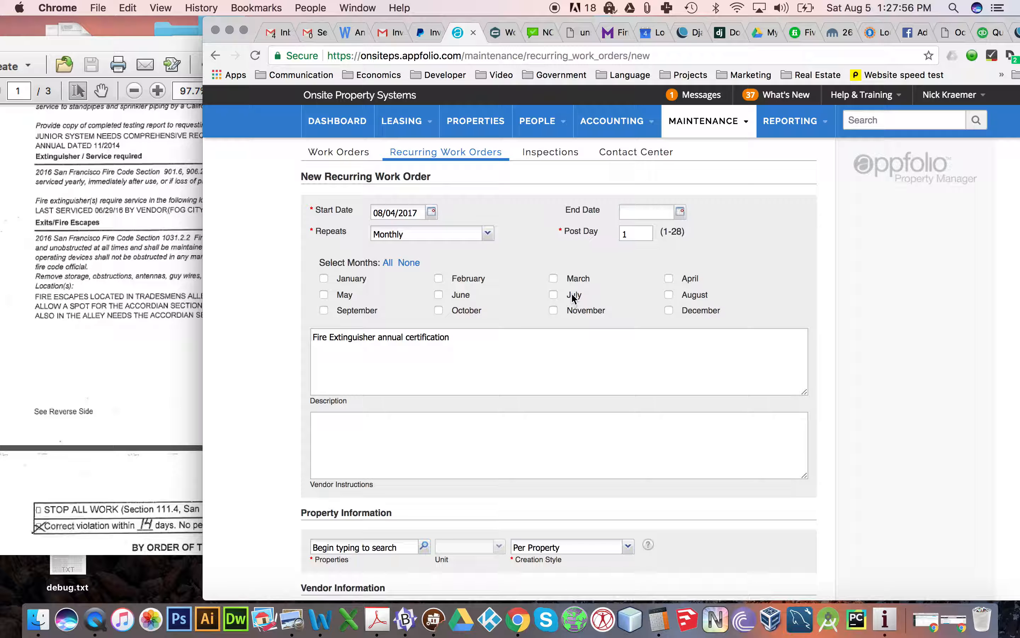
pyautogui.click(670, 294)
pyautogui.scroll(-8, 455, 342)
pyautogui.click(356, 345)
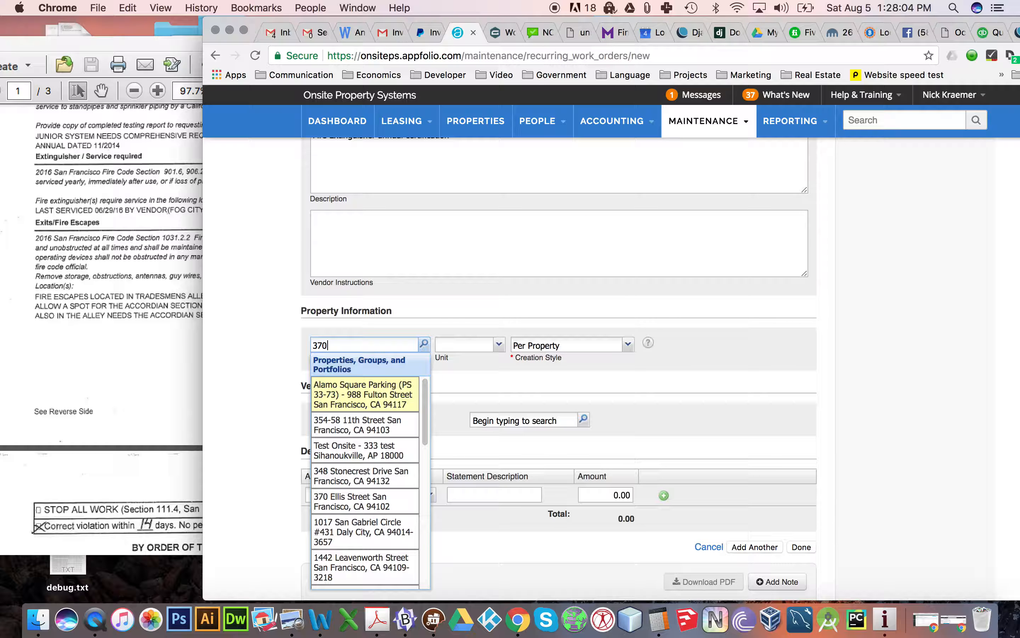
pyautogui.click(366, 385)
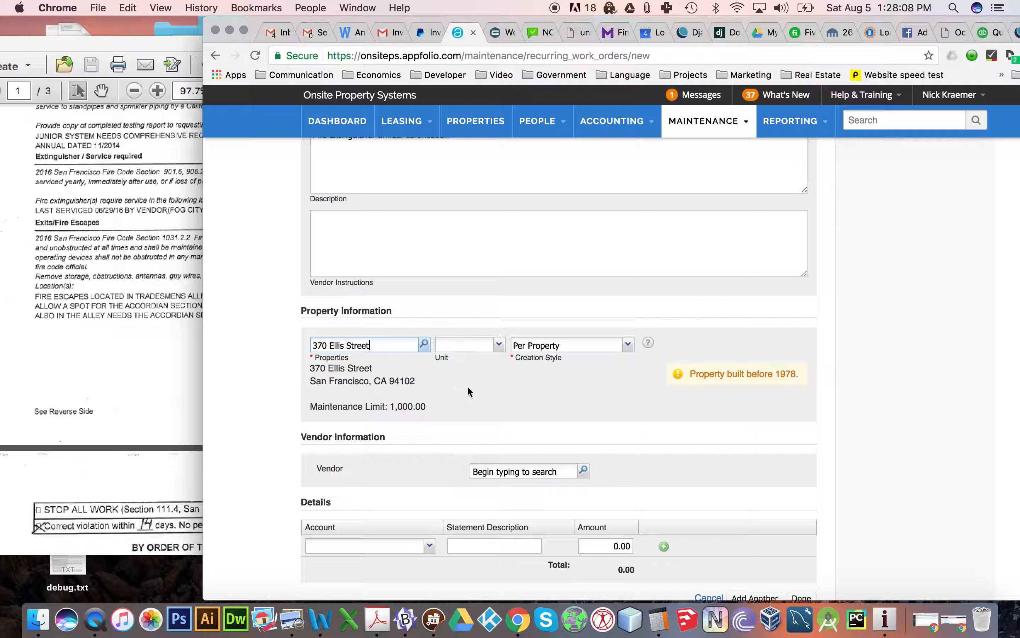
# - Assign Fog City Fire as the vendor, searching for it with "fire", and save the recurring work order
pyautogui.scroll(-4, 280, 377)
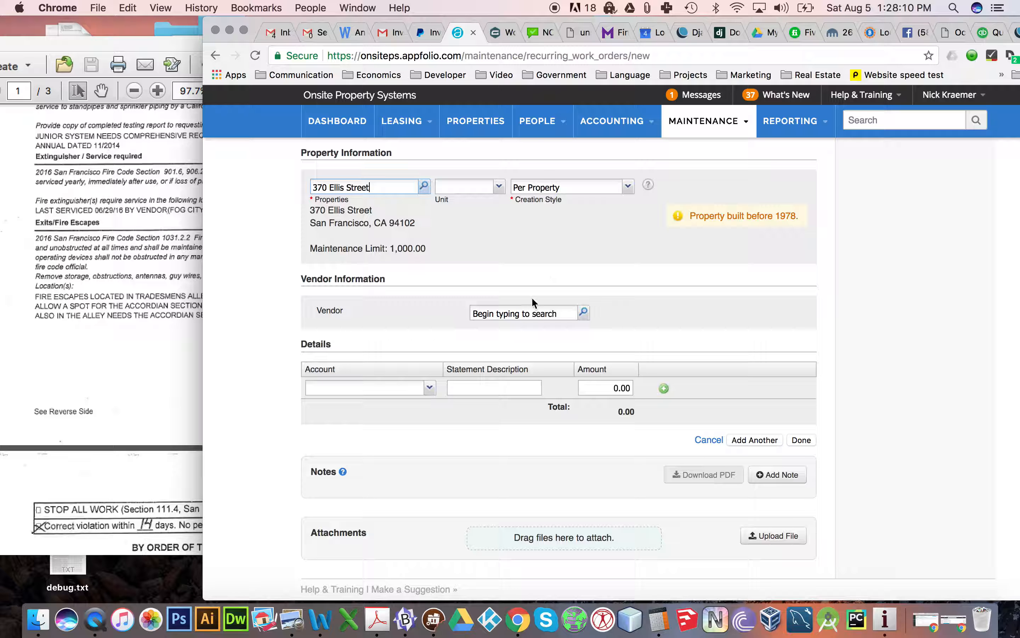
pyautogui.click(530, 312)
pyautogui.write('fire')
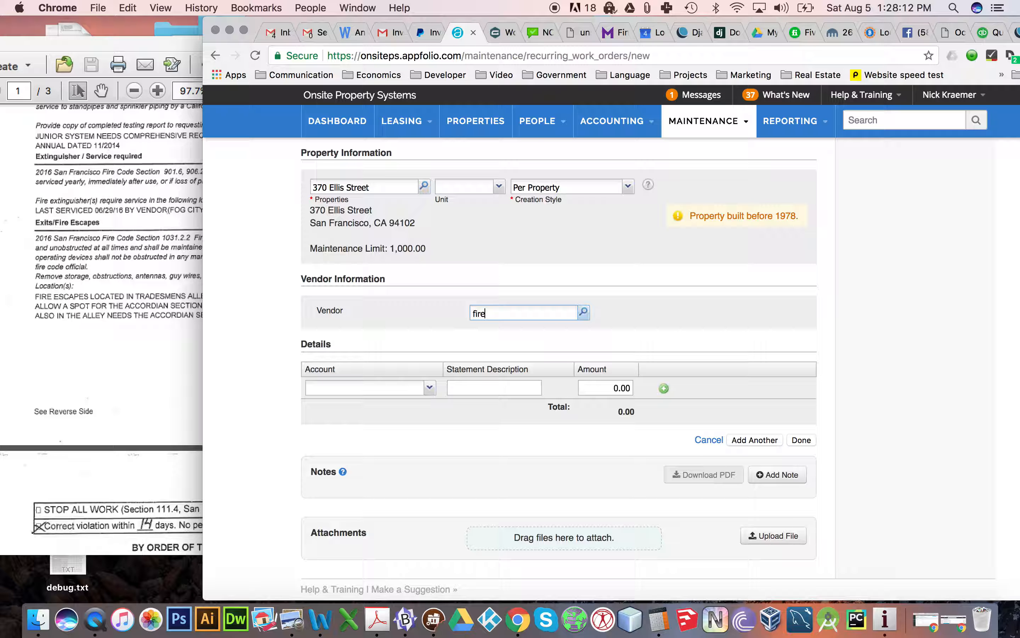
pyautogui.press('Return')
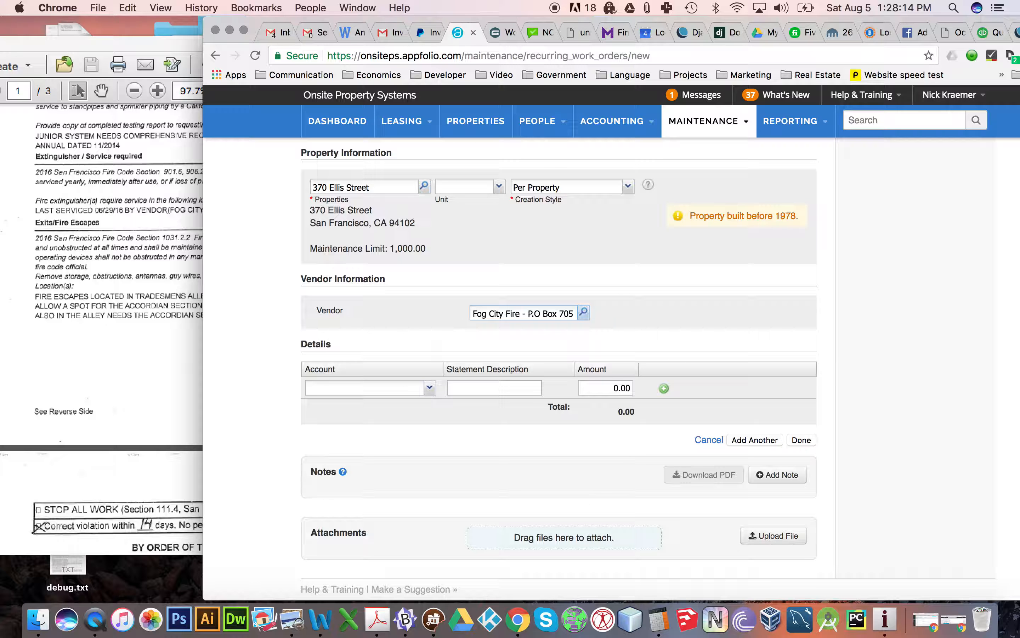
pyautogui.scroll(-5, 304, 318)
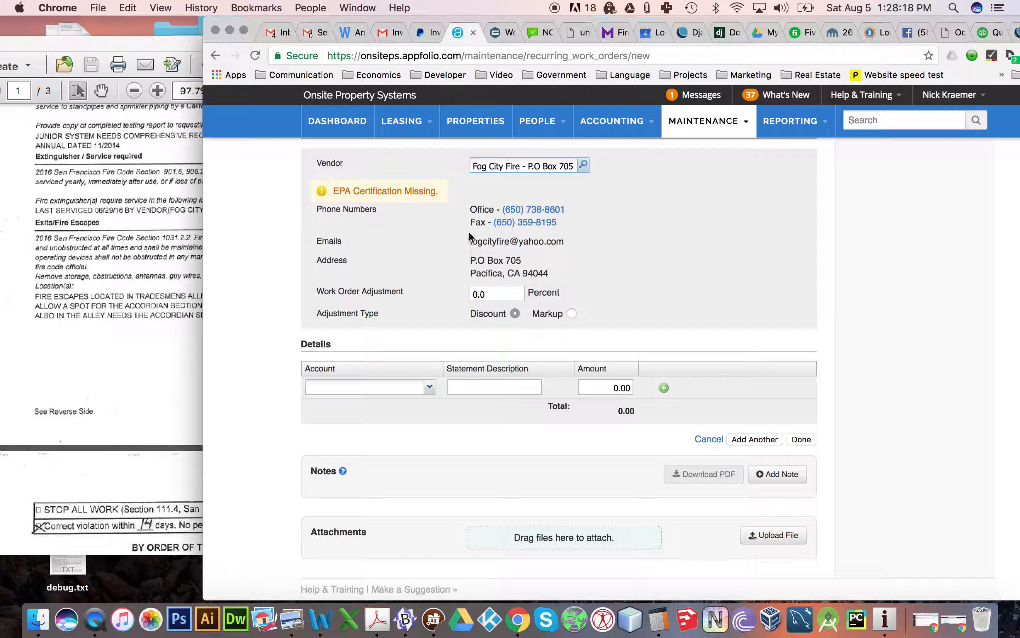
pyautogui.scroll(15, 504, 398)
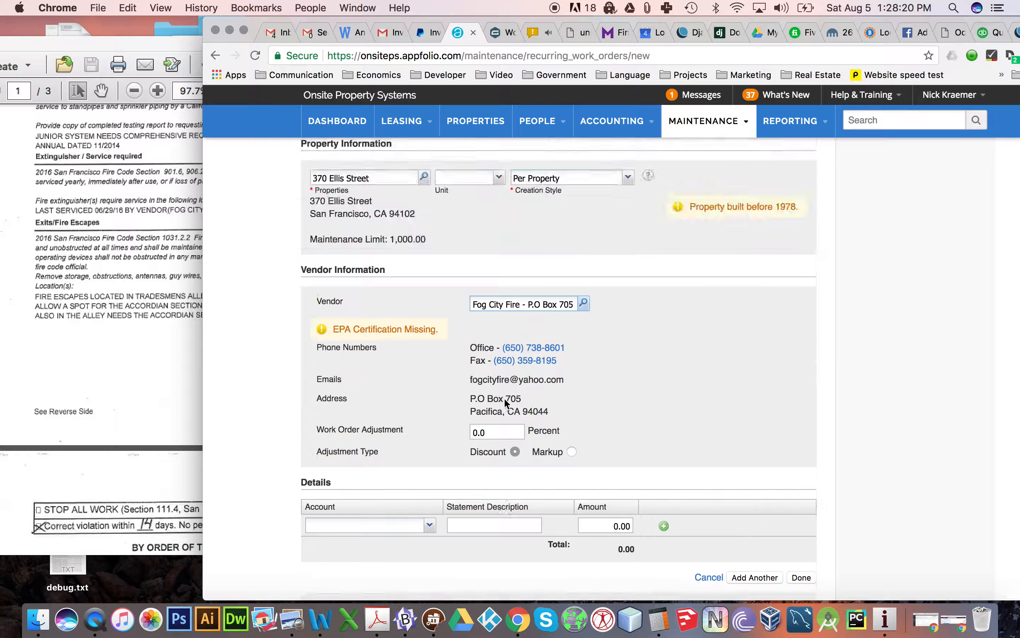
pyautogui.scroll(-15, 542, 360)
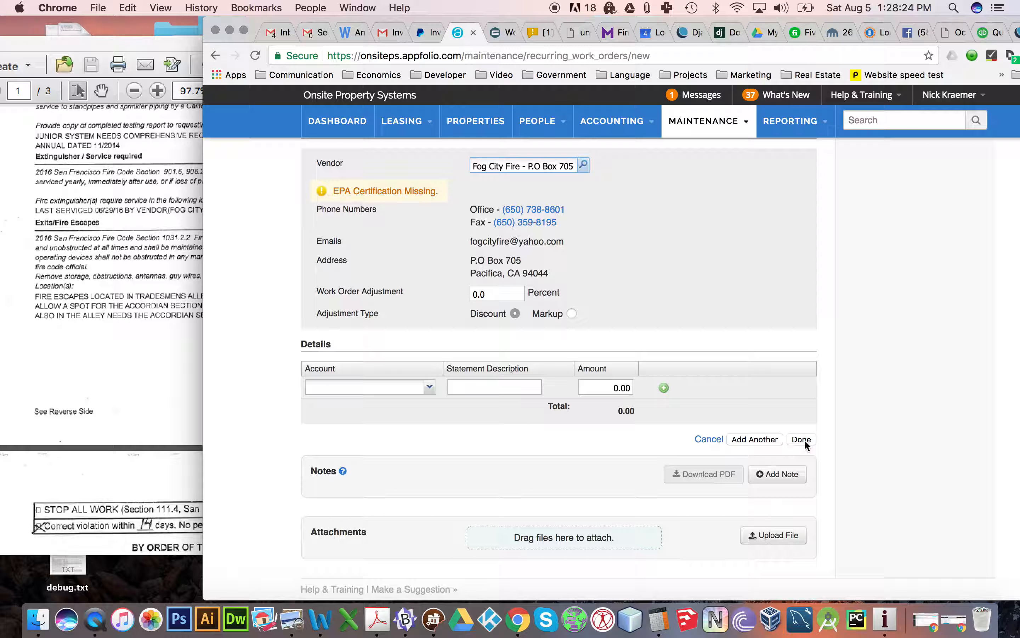
pyautogui.click(801, 439)
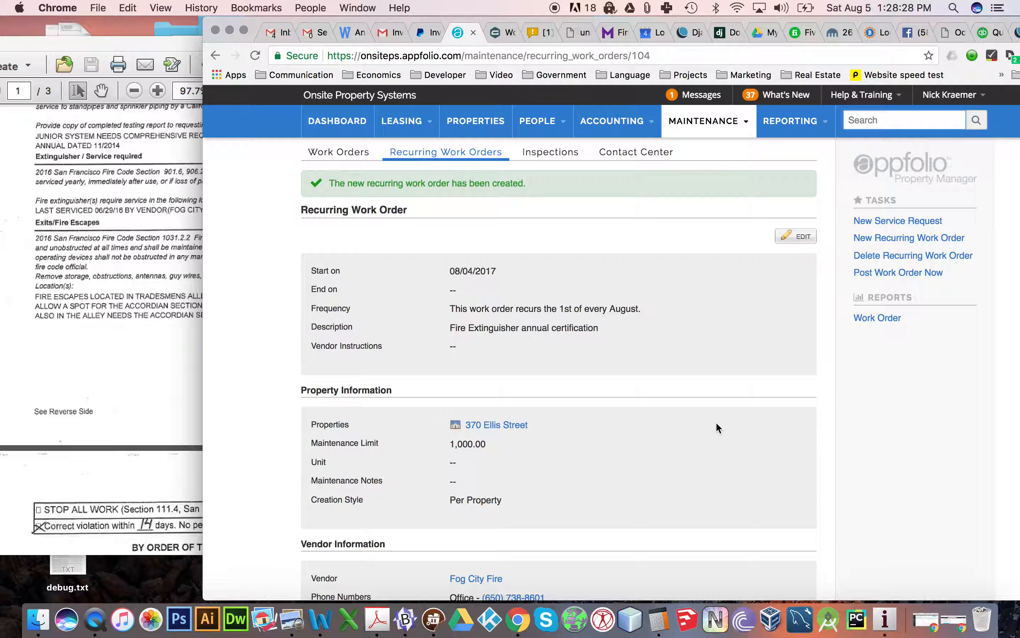
# - Post a work order now from the recurring fire extinguisher work order and open the list of work orders
pyautogui.click(880, 276)
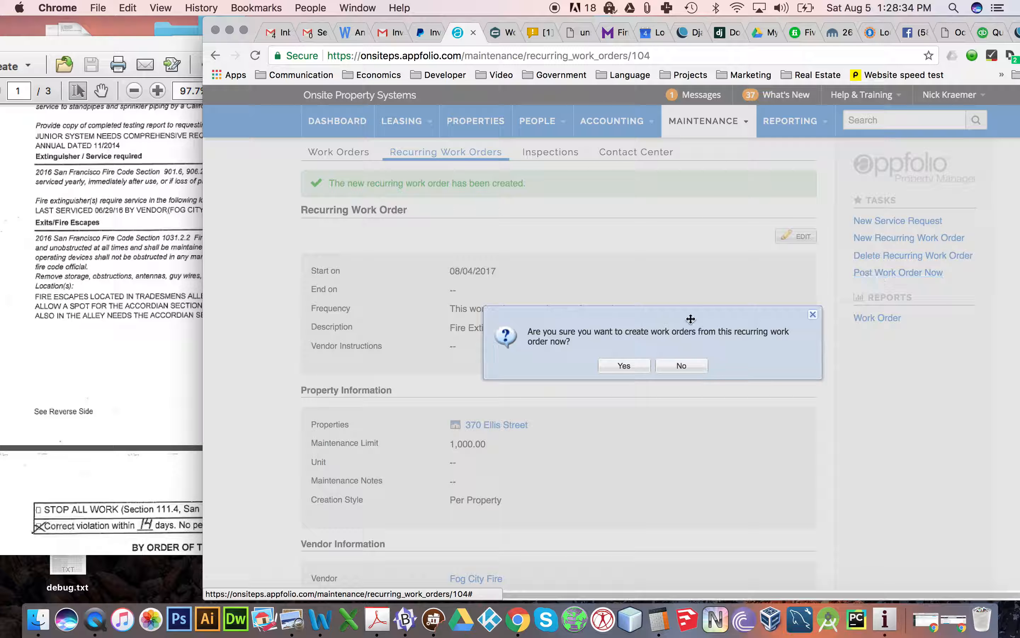
pyautogui.click(618, 366)
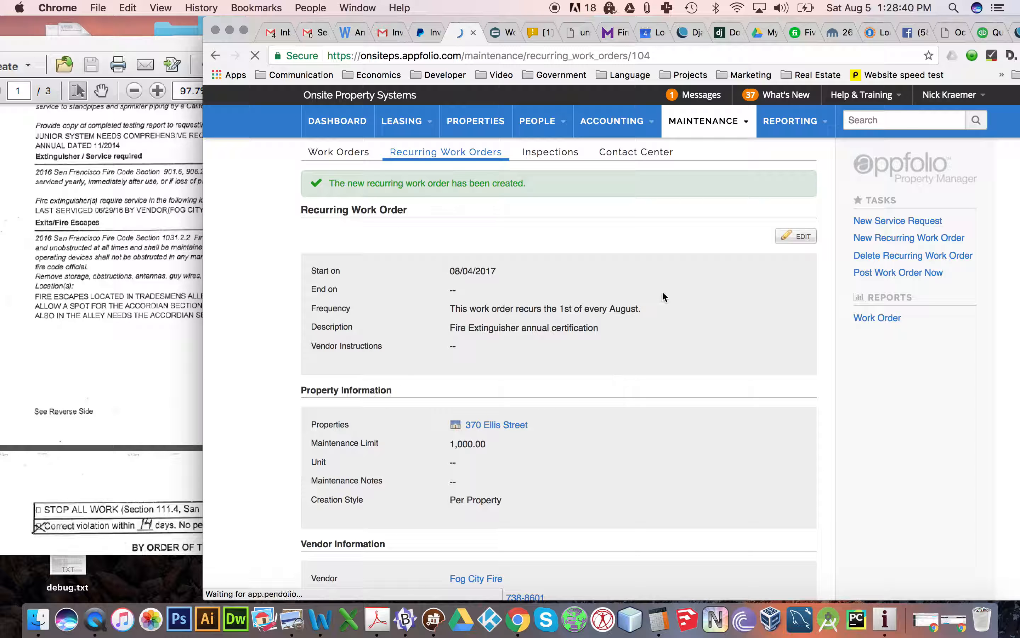
pyautogui.click(692, 122)
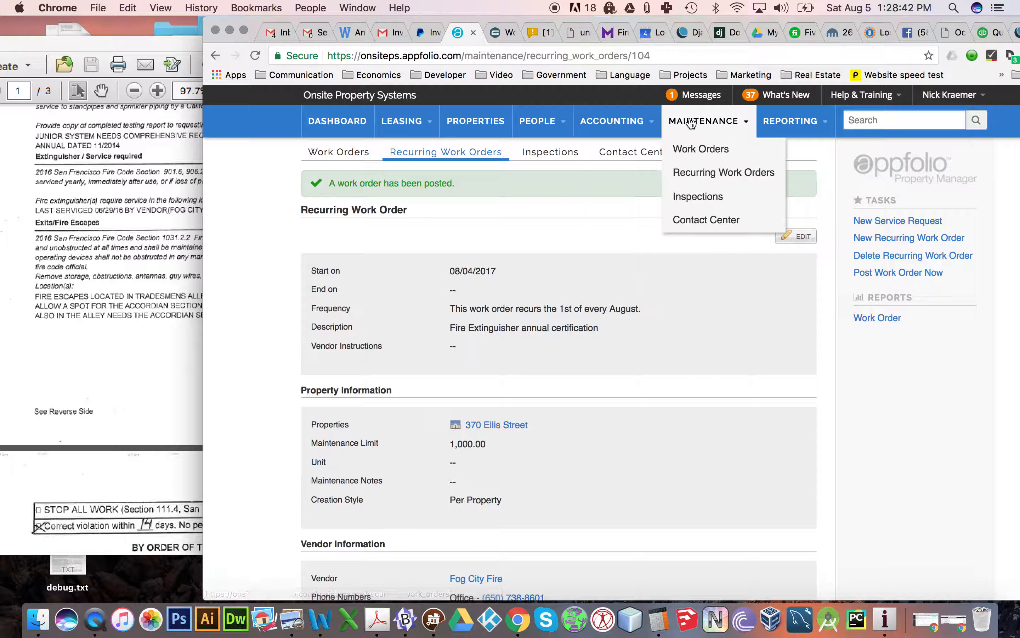
pyautogui.click(692, 149)
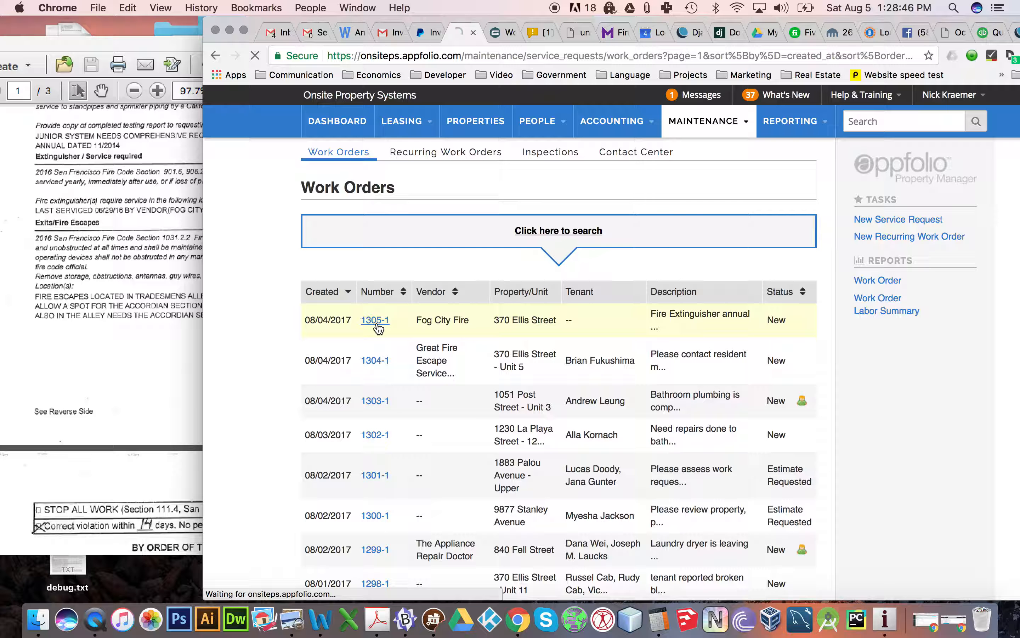
# - Email the new fire extinguisher work order to Fog City Fire, adding the company's Maintenance Operations as recipient and removing the BCC recipient
pyautogui.click(759, 449)
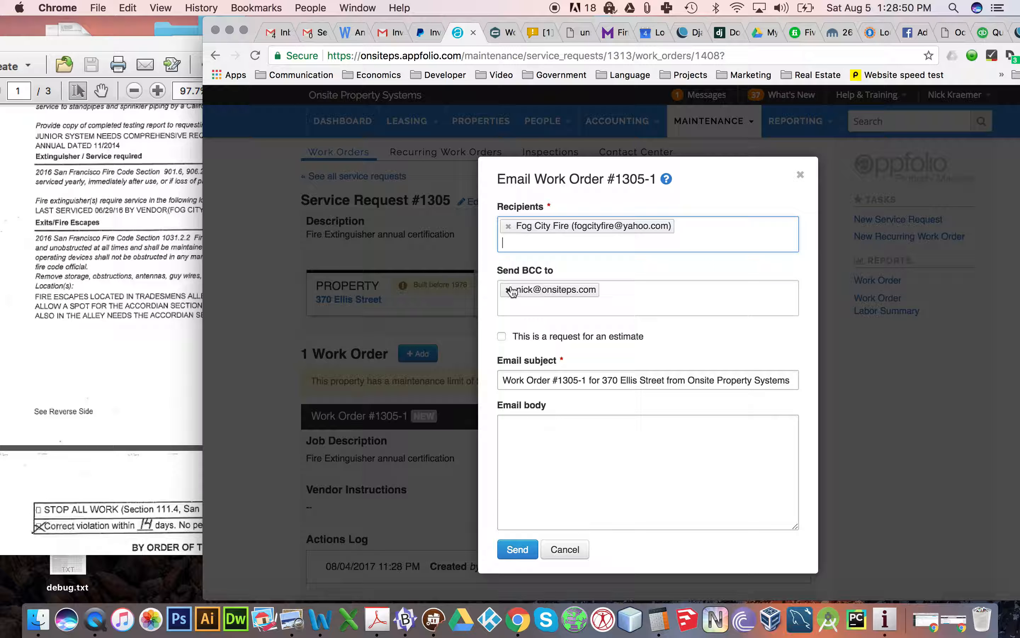
pyautogui.click(509, 289)
pyautogui.click(519, 244)
pyautogui.write('maint')
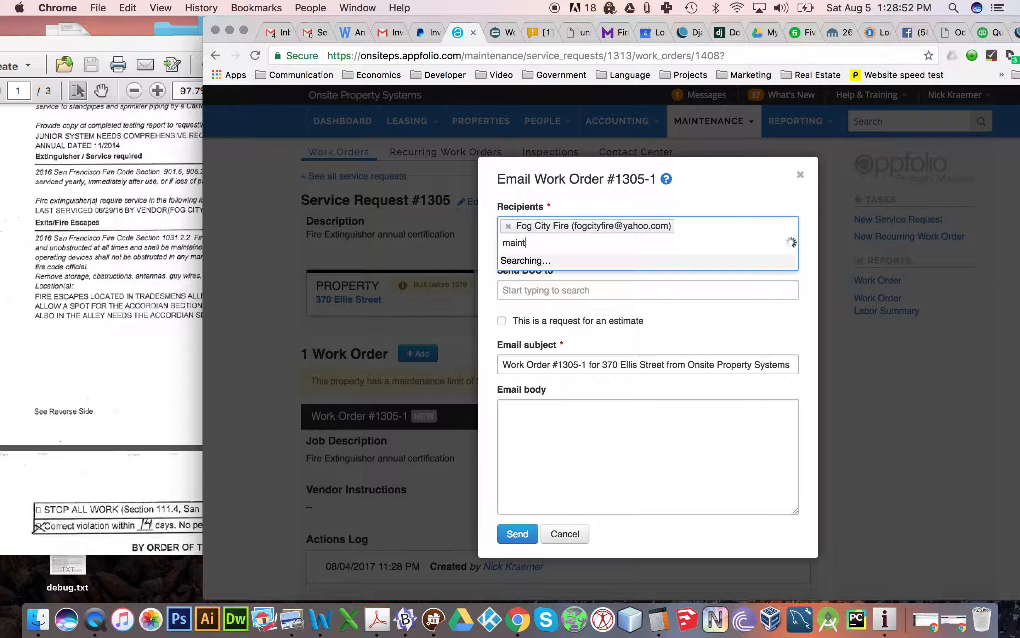
pyautogui.write('enance')
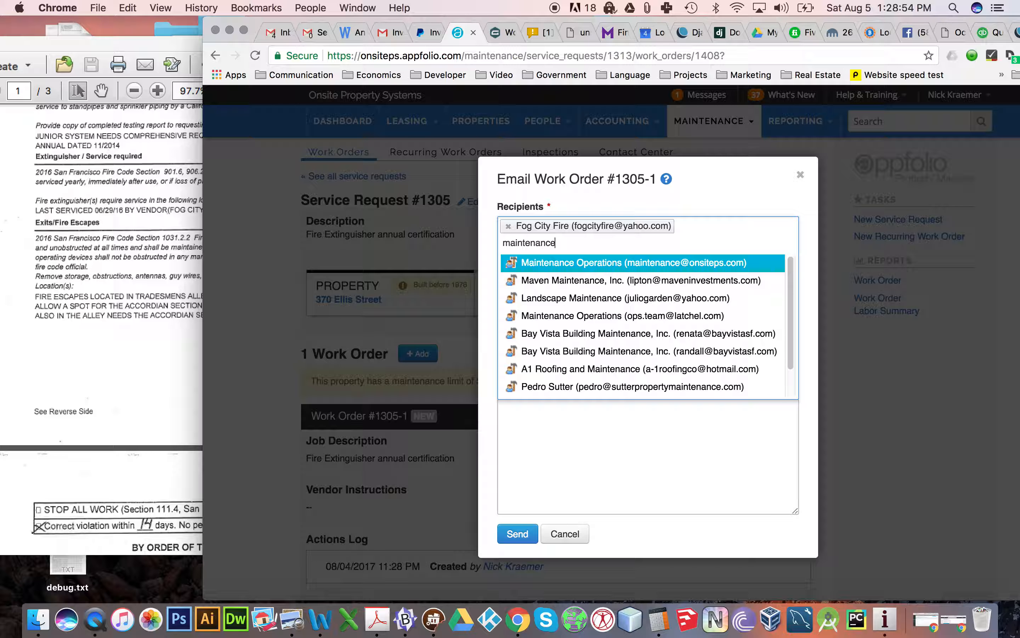
pyautogui.press('Return')
pyautogui.click(523, 550)
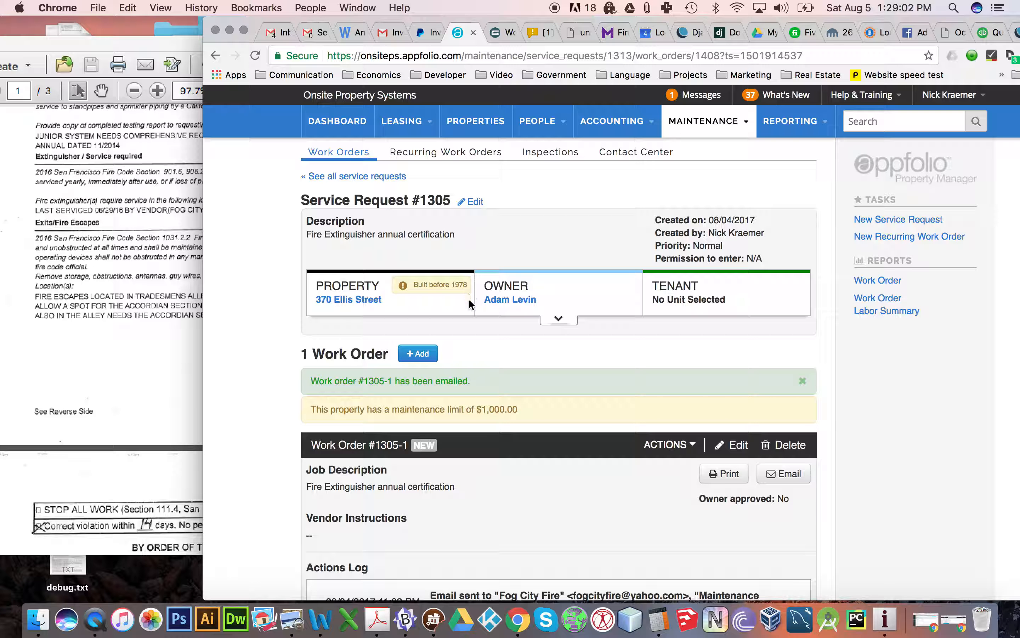
# - Switch to Acrobat, review the violation descriptions in 2734_001 (1).pdf up to the sprinkler 5-year service section, and return to Chrome
pyautogui.click(175, 245)
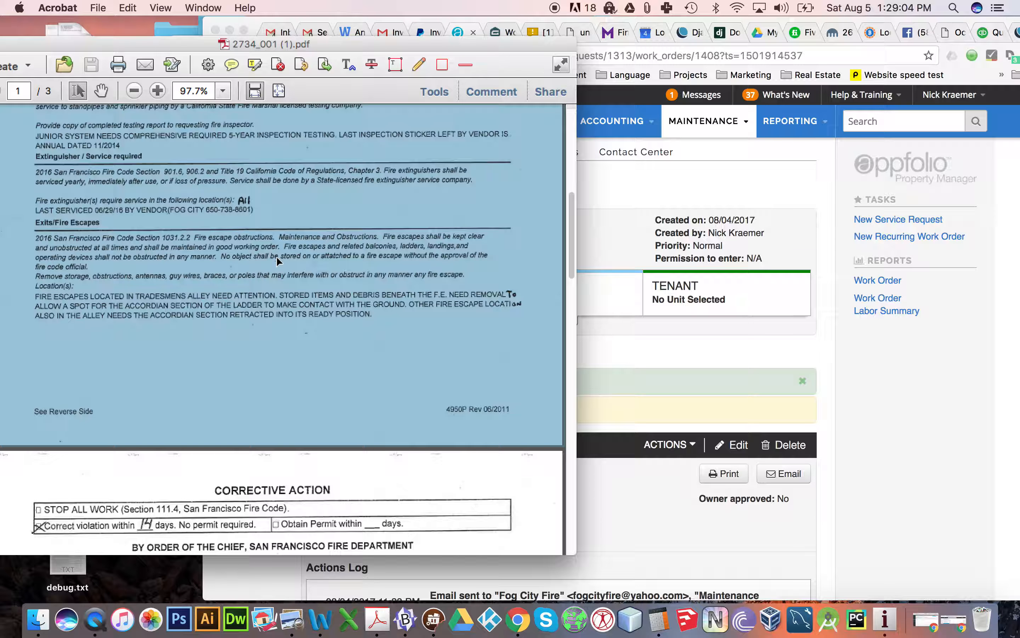
pyautogui.scroll(3, 303, 275)
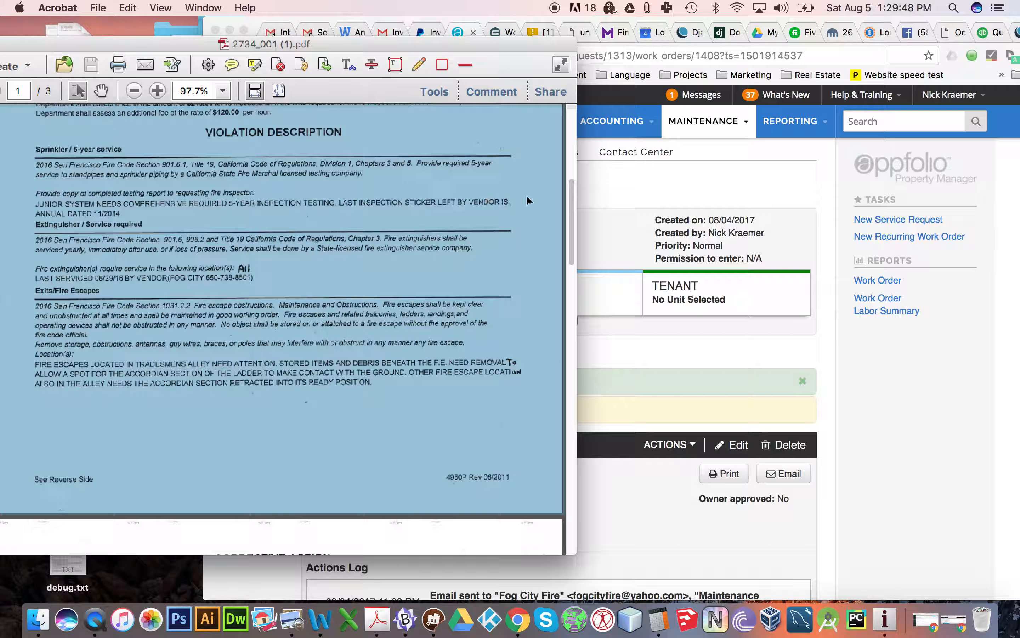
pyautogui.click(632, 213)
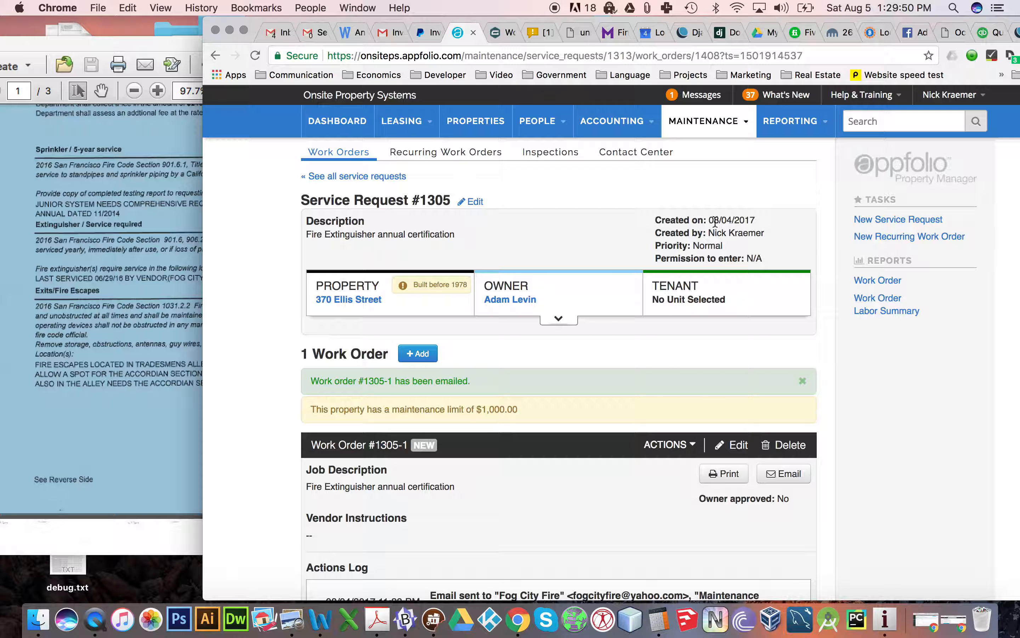
# - Start a new recurring work order, clear all months and set it to repeat Never (Must Post Manually)
pyautogui.click(881, 224)
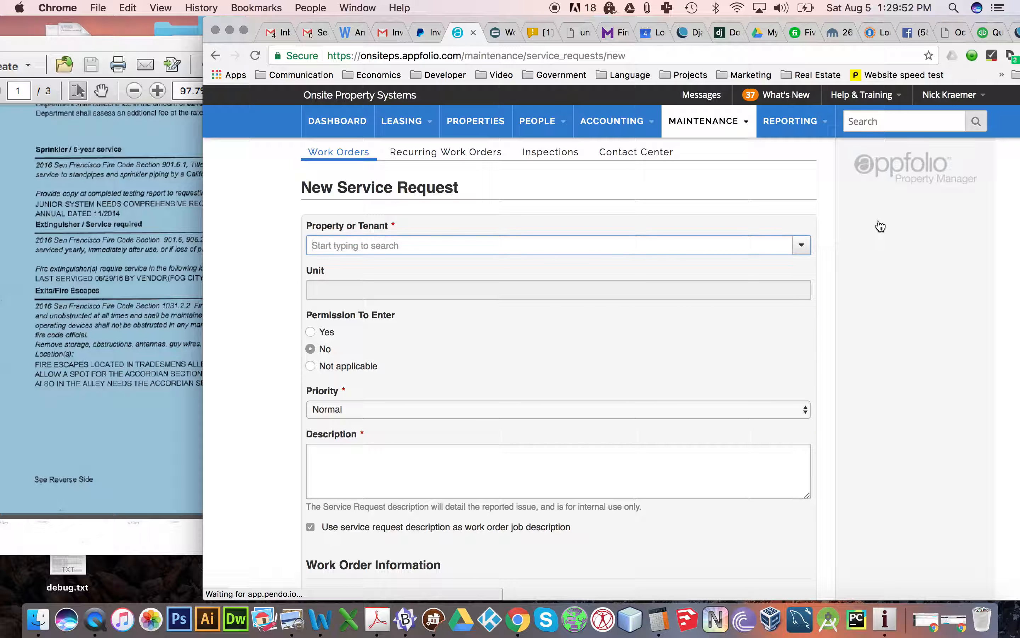
pyautogui.click(215, 55)
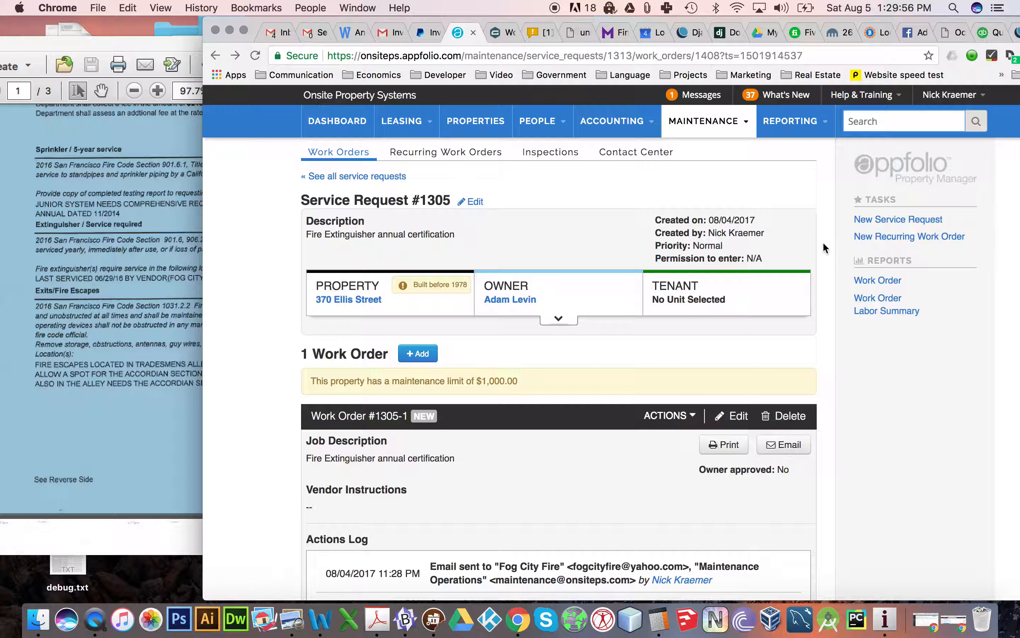
pyautogui.click(860, 237)
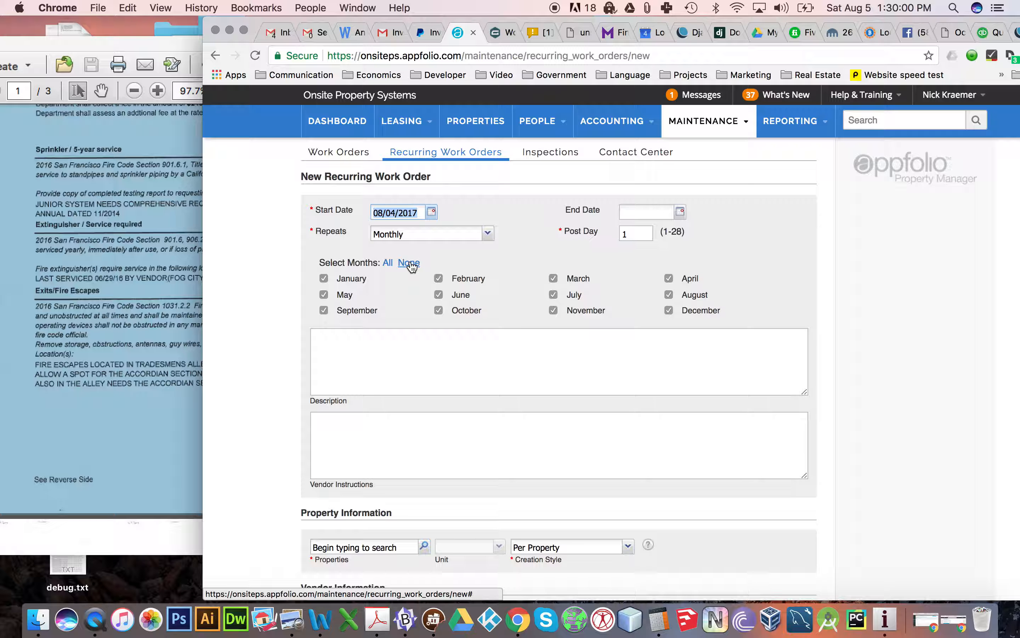
pyautogui.click(410, 263)
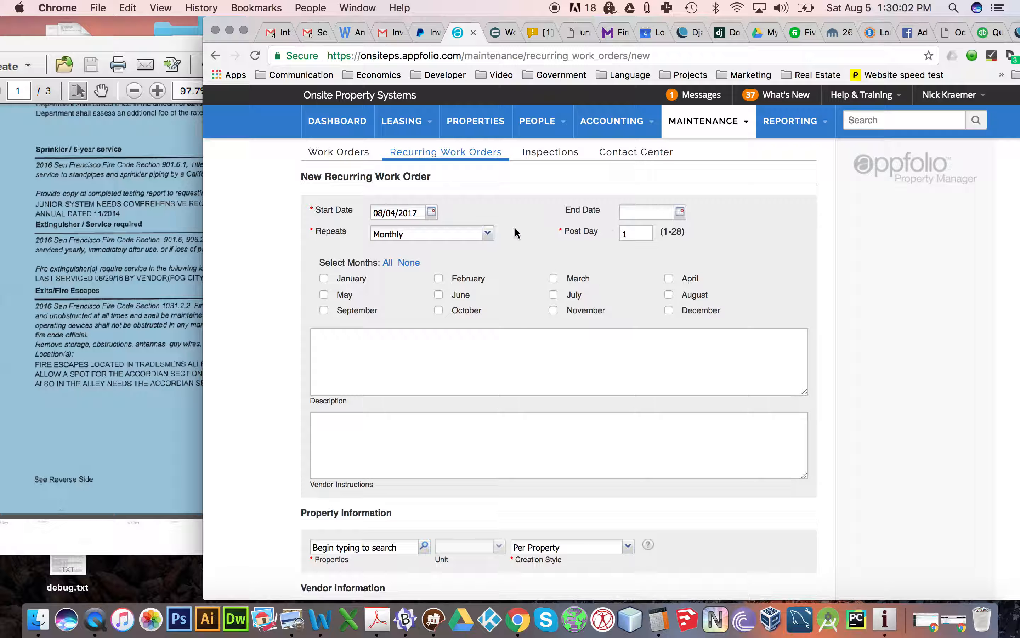
pyautogui.click(488, 234)
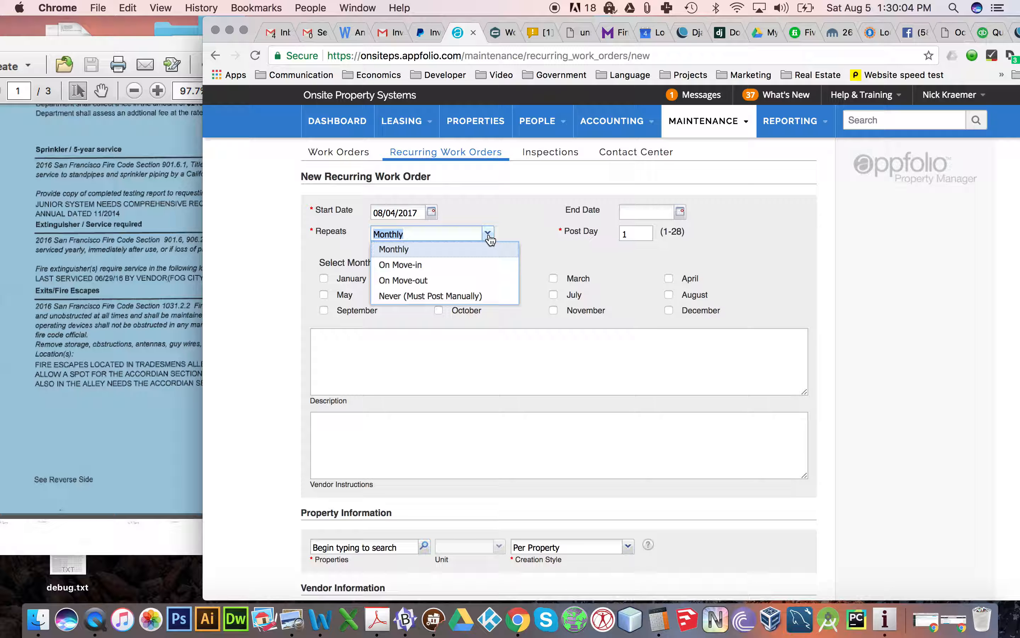
pyautogui.click(441, 295)
# - Enter the description "5- Year Sprinkler certification" with "last service date 11/2014" on the second line
pyautogui.click(412, 266)
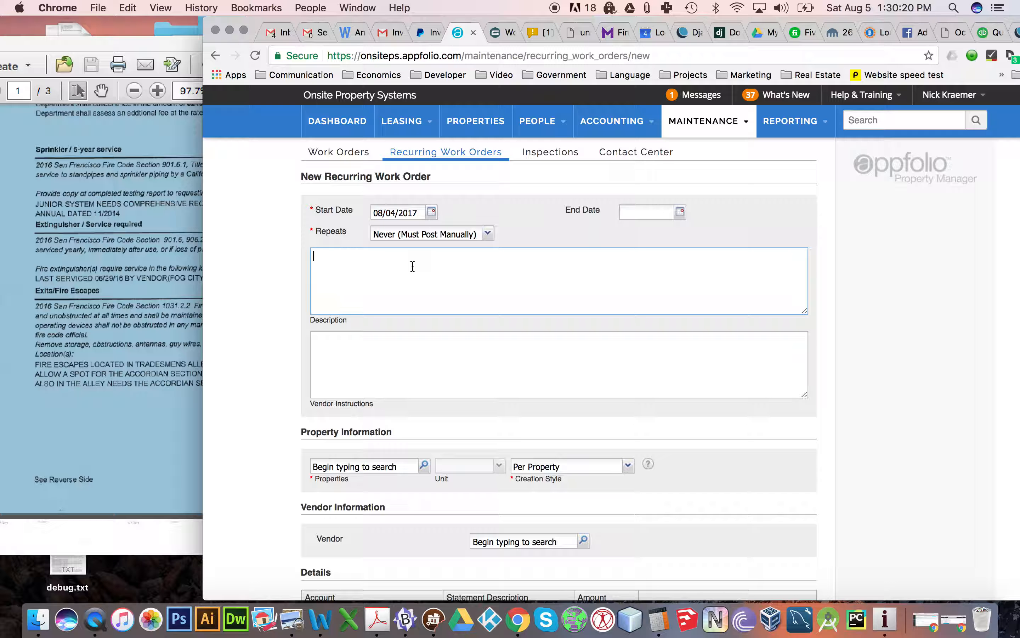
pyautogui.write('5- Year Sprinkler certification ')
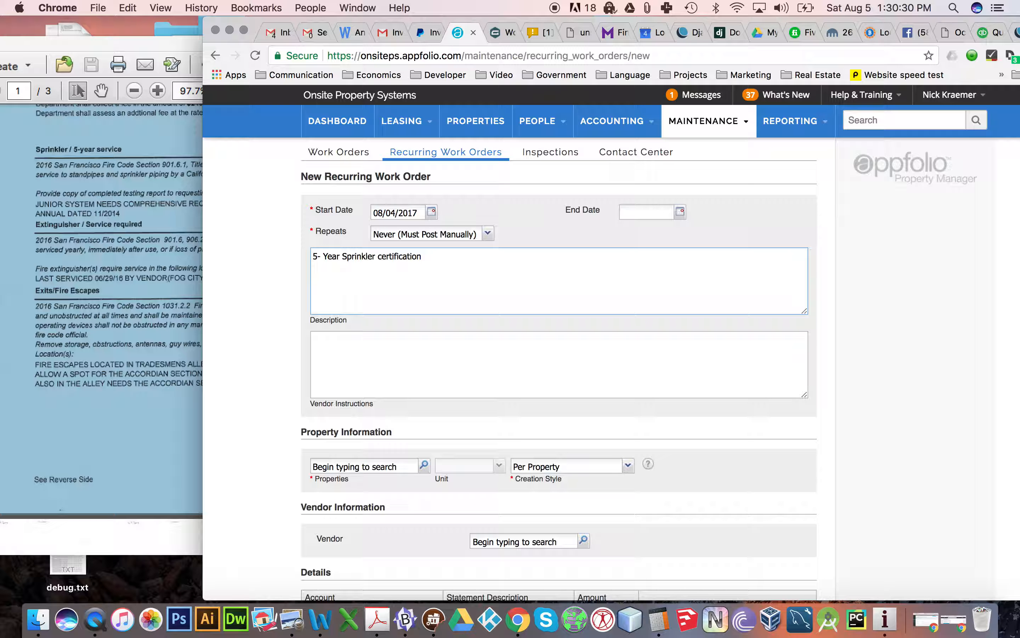
pyautogui.write('last service date 11/2014')
pyautogui.press('Return')
pyautogui.press('Return')
pyautogui.write('see at')
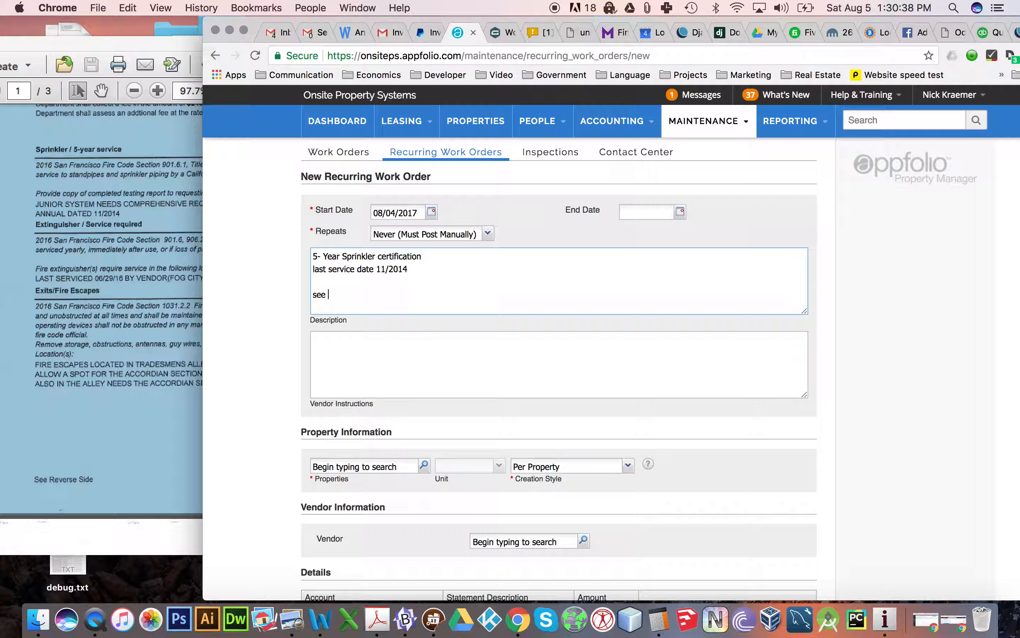
pyautogui.press('BackSpace')
pyautogui.press('BackSpace')
pyautogui.press('BackSpace')
pyautogui.press('BackSpace')
pyautogui.press('BackSpace')
# - Append "(requested current by fire dept)" to the last service date line of the description
pyautogui.write('(requested curre')
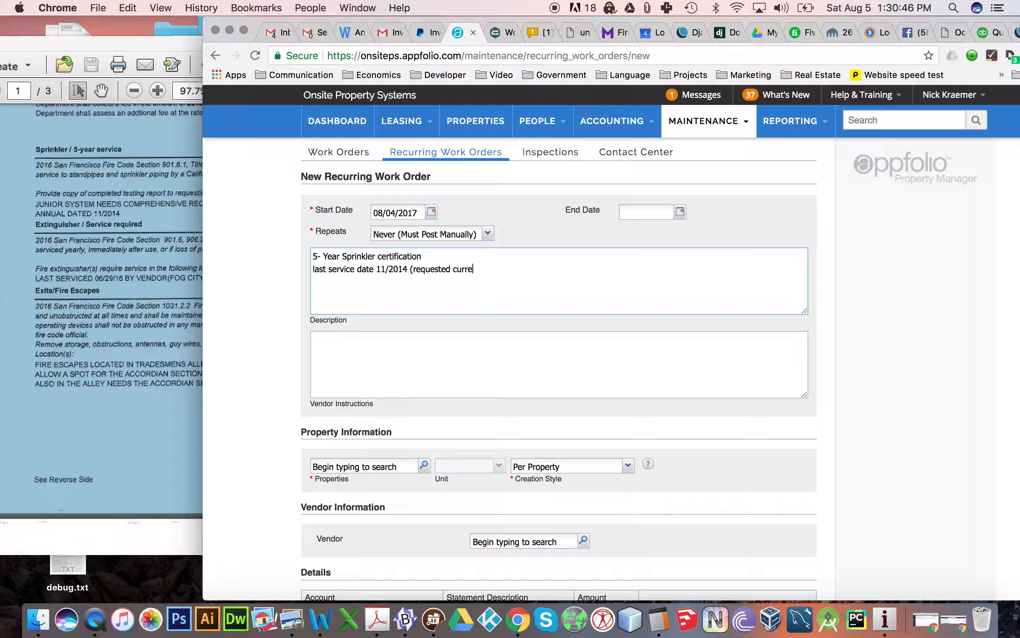
pyautogui.write('nt by fire dept)')
# - Switch to Acrobat, review the remaining violation descriptions and the corrective action section in 2734_001 (1).pdf, and return to Chrome
pyautogui.click(96, 227)
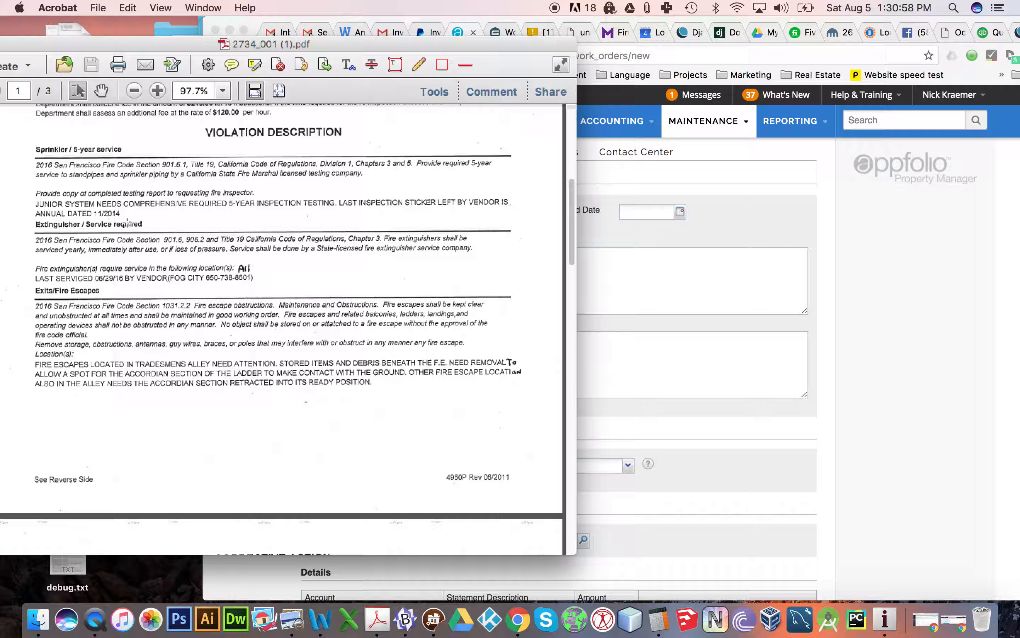
pyautogui.scroll(-5, 142, 259)
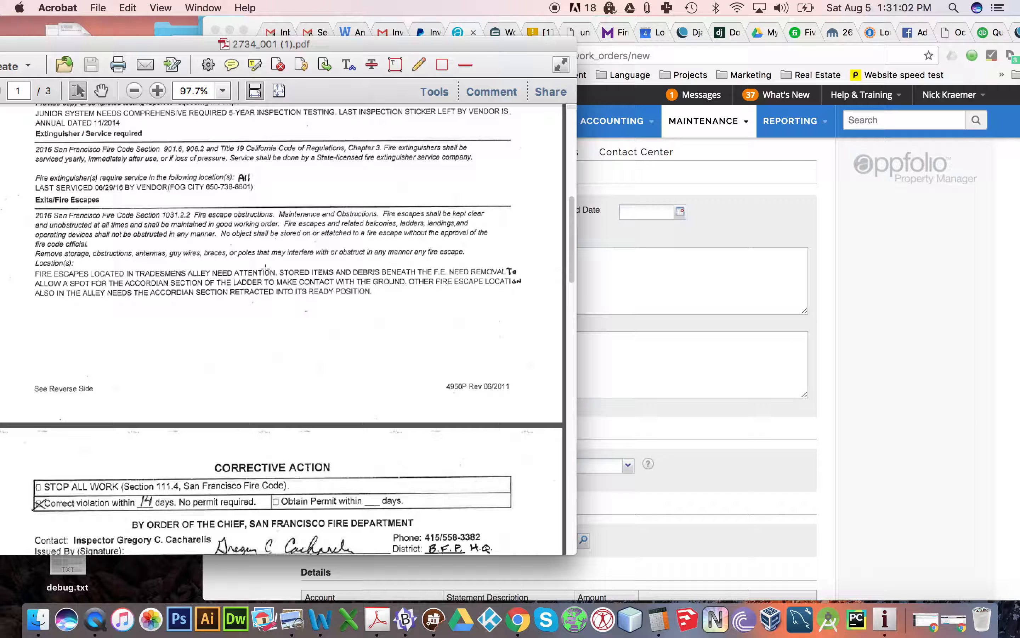
pyautogui.scroll(-10, 268, 270)
pyautogui.scroll(1, 265, 270)
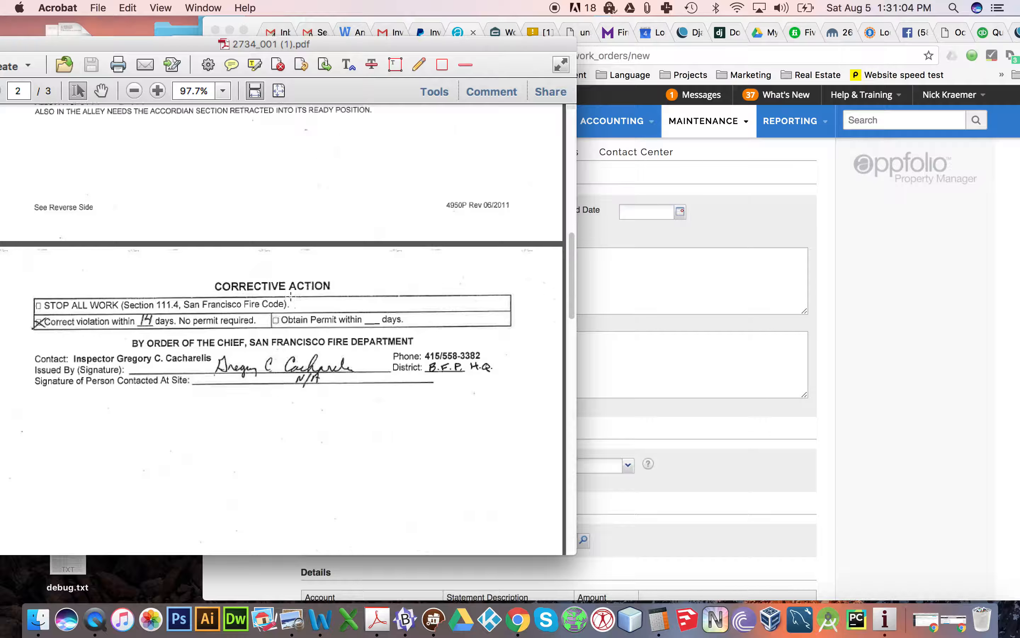
pyautogui.scroll(-20, 289, 295)
pyautogui.scroll(-8, 291, 295)
pyautogui.scroll(15, 291, 295)
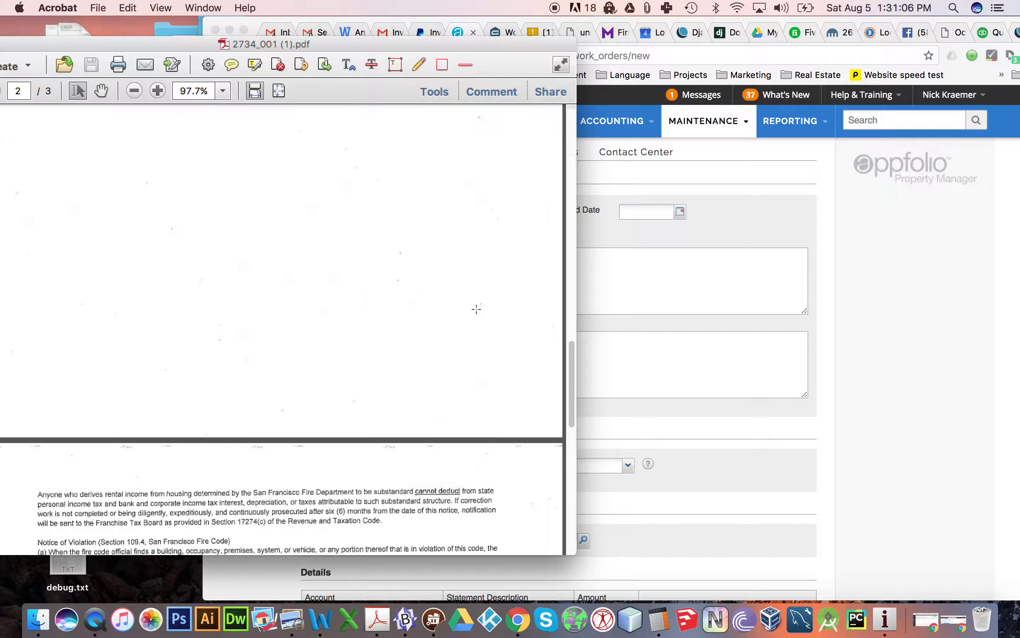
pyautogui.click(822, 285)
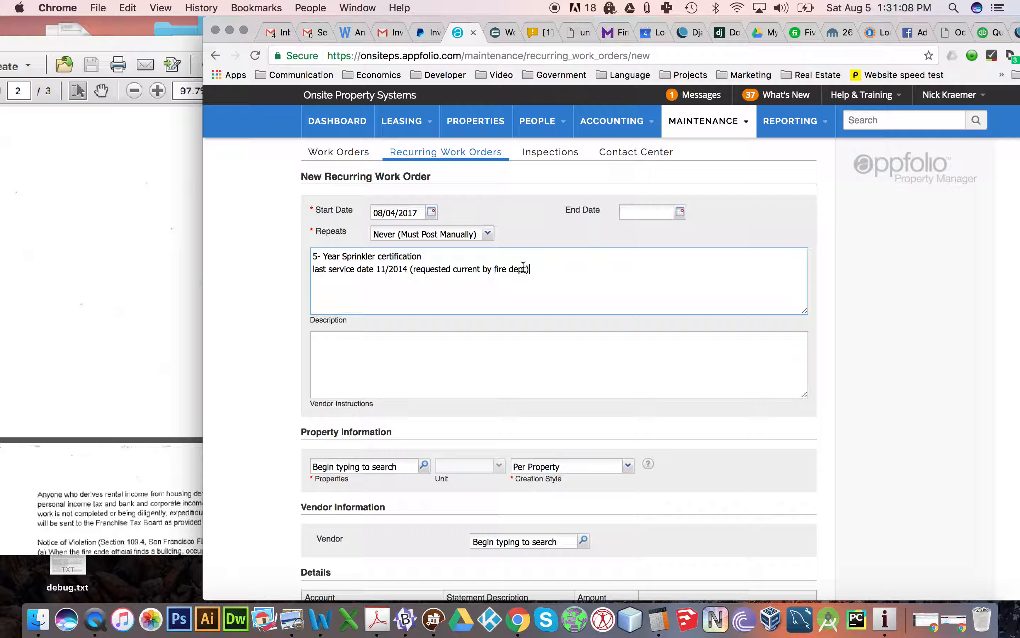
pyautogui.click(382, 465)
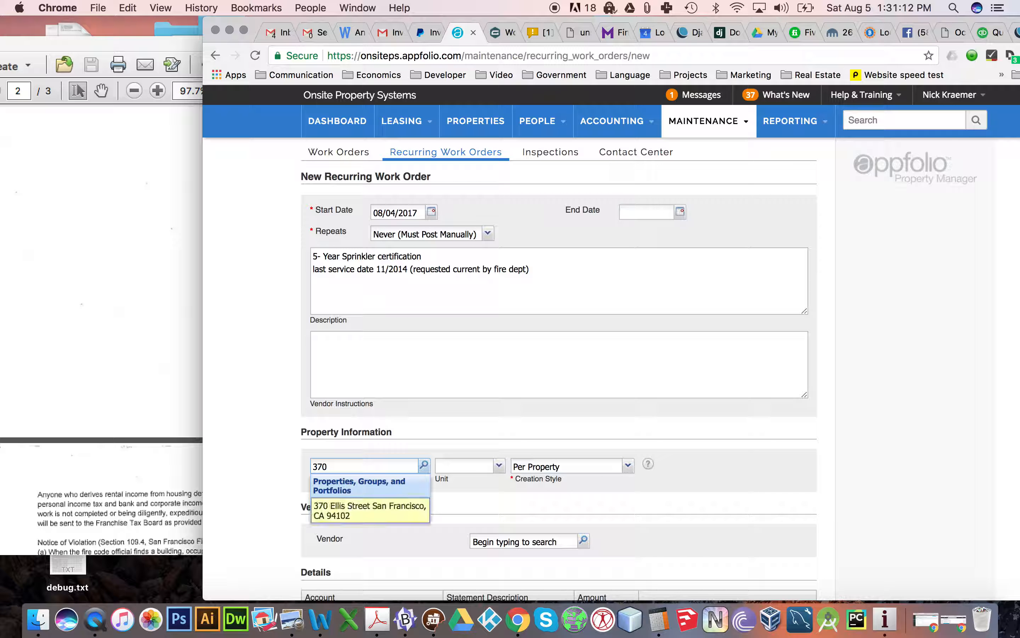
pyautogui.click(379, 506)
pyautogui.scroll(-6, 474, 463)
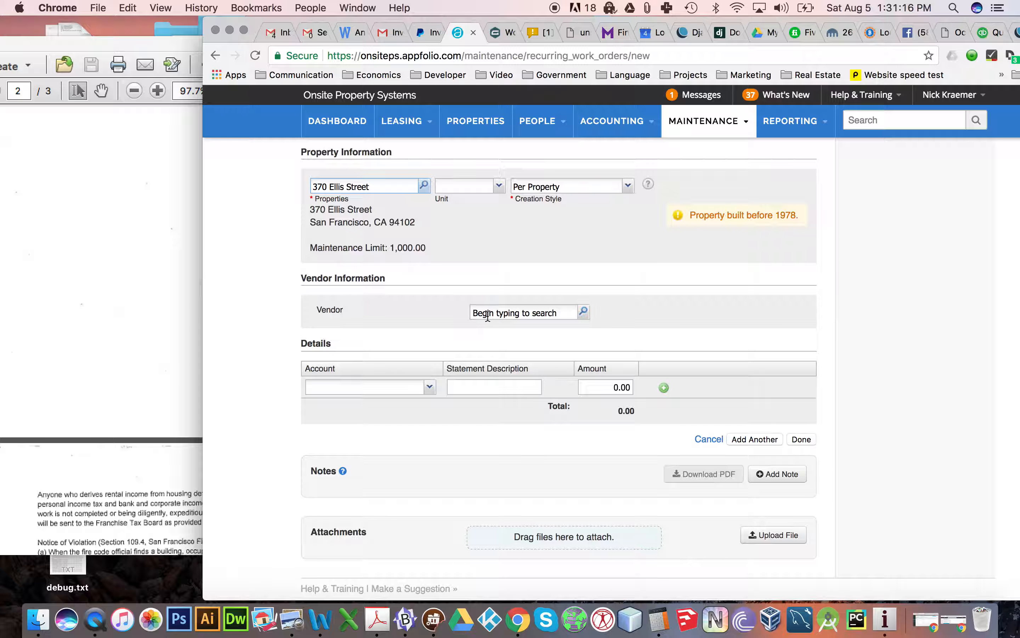
pyautogui.click(485, 312)
pyautogui.write('inter')
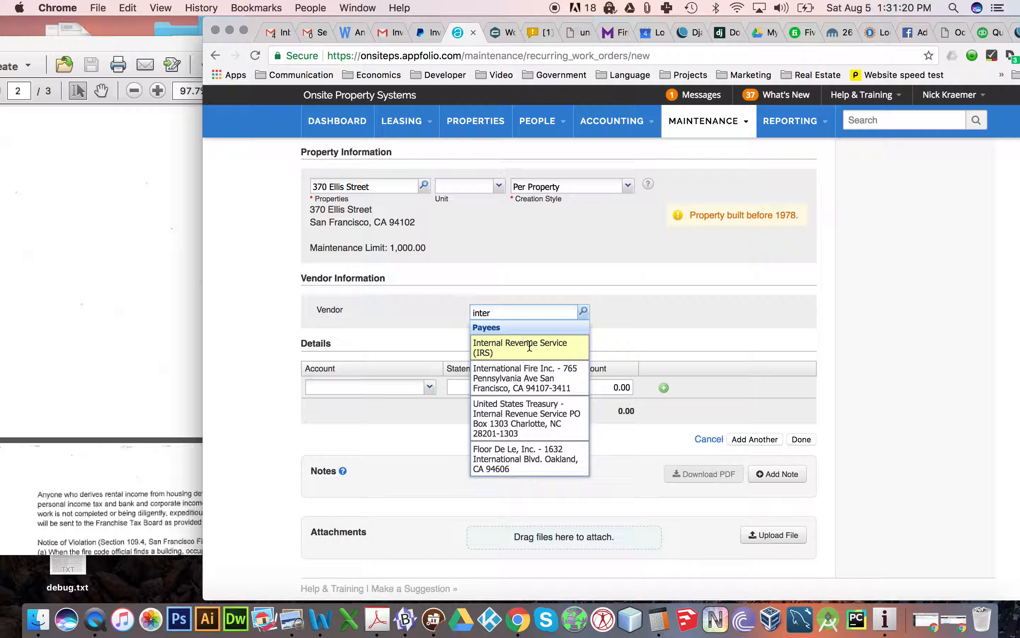
pyautogui.click(535, 378)
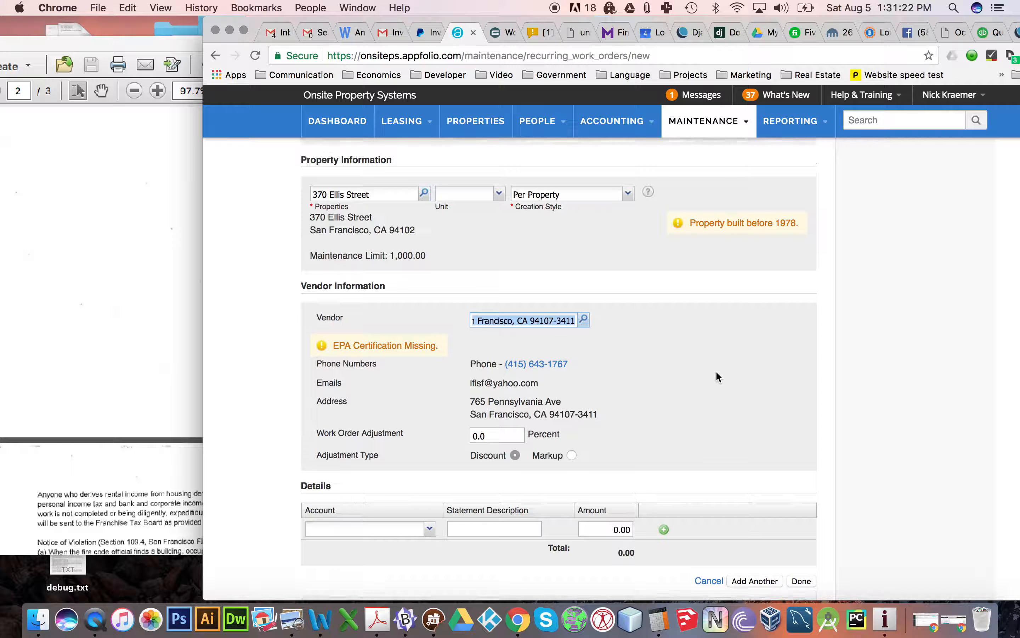
# - Save the sprinkler recurring work order and post a work order from it now, confirming the creation
pyautogui.scroll(-10, 716, 371)
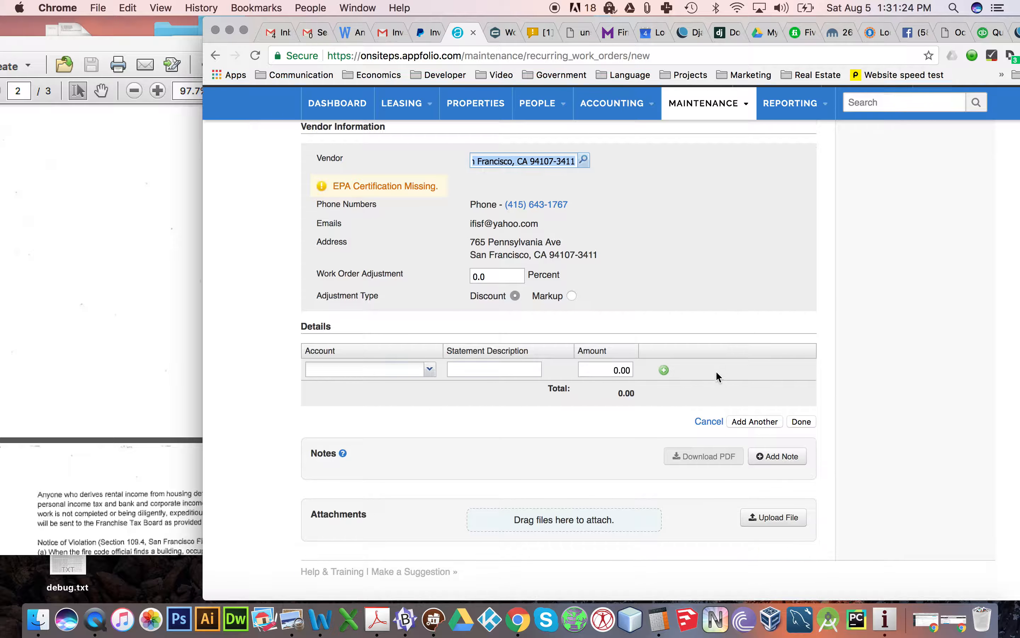
pyautogui.scroll(1, 718, 376)
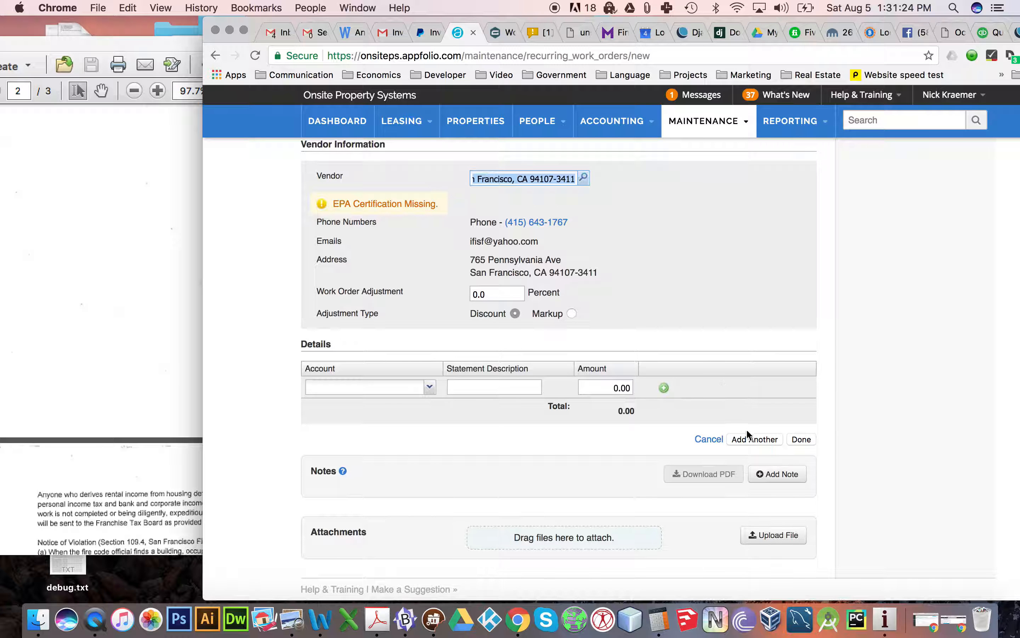
pyautogui.click(801, 439)
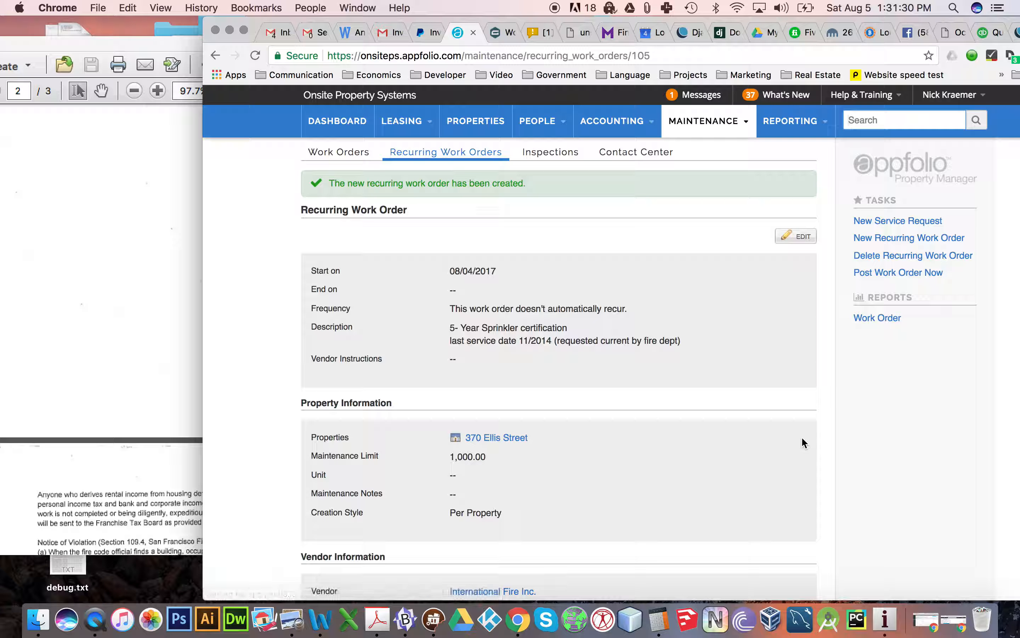
pyautogui.click(868, 273)
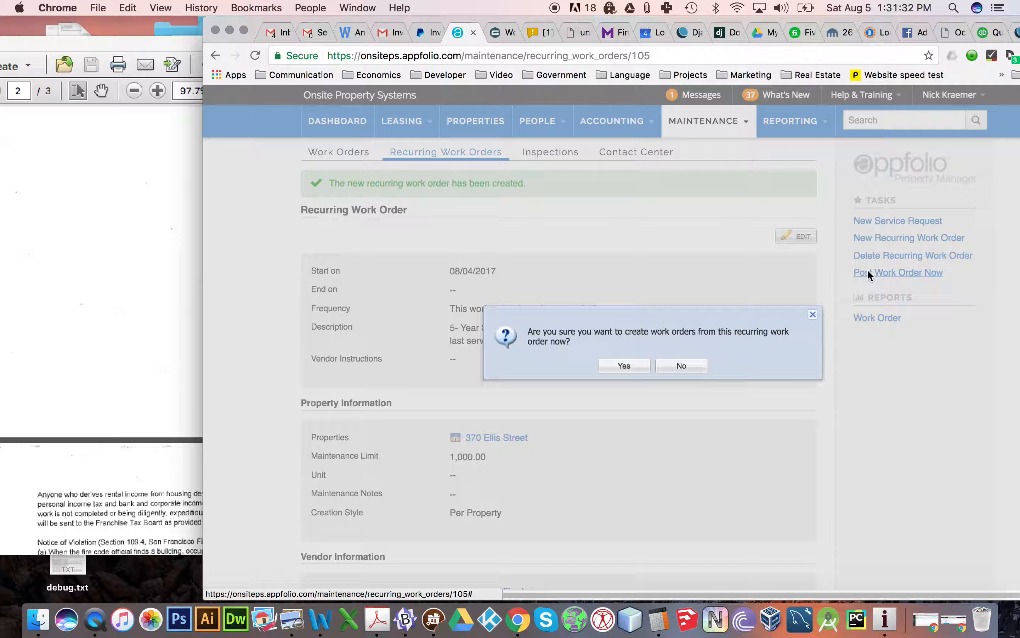
pyautogui.click(616, 365)
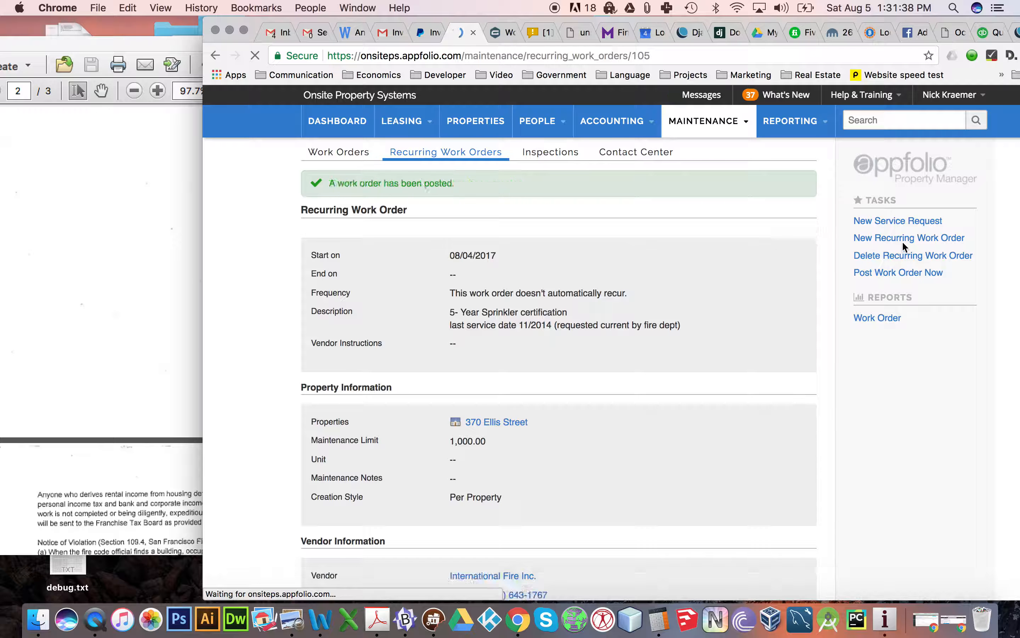
# - Start a new recurring work order repeating monthly in June only, with the start date 08/04/2018
pyautogui.click(902, 239)
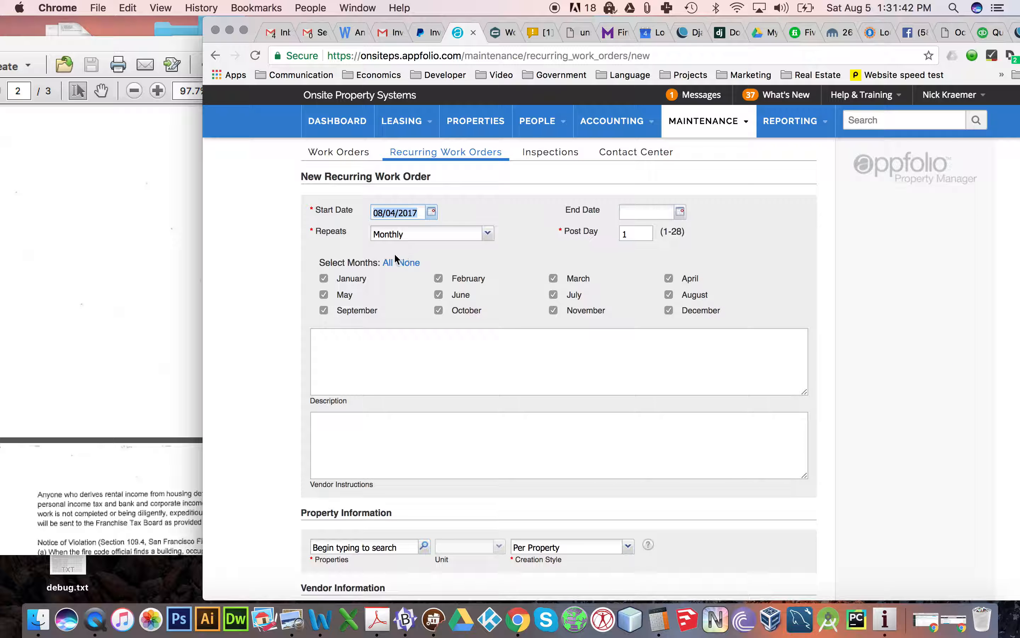
pyautogui.click(407, 262)
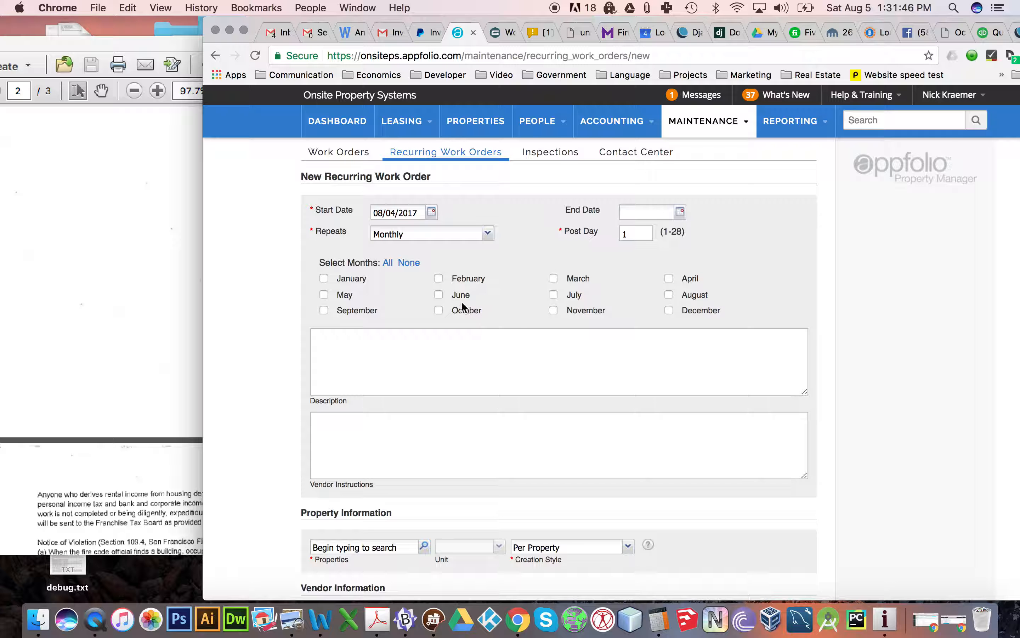
pyautogui.click(439, 294)
pyautogui.click(420, 214)
pyautogui.click(419, 214)
pyautogui.press('BackSpace')
pyautogui.write('8')
# - Enter the description "Fire Escape certification every 5 years." and correct the misspelled "certification"
pyautogui.click(448, 353)
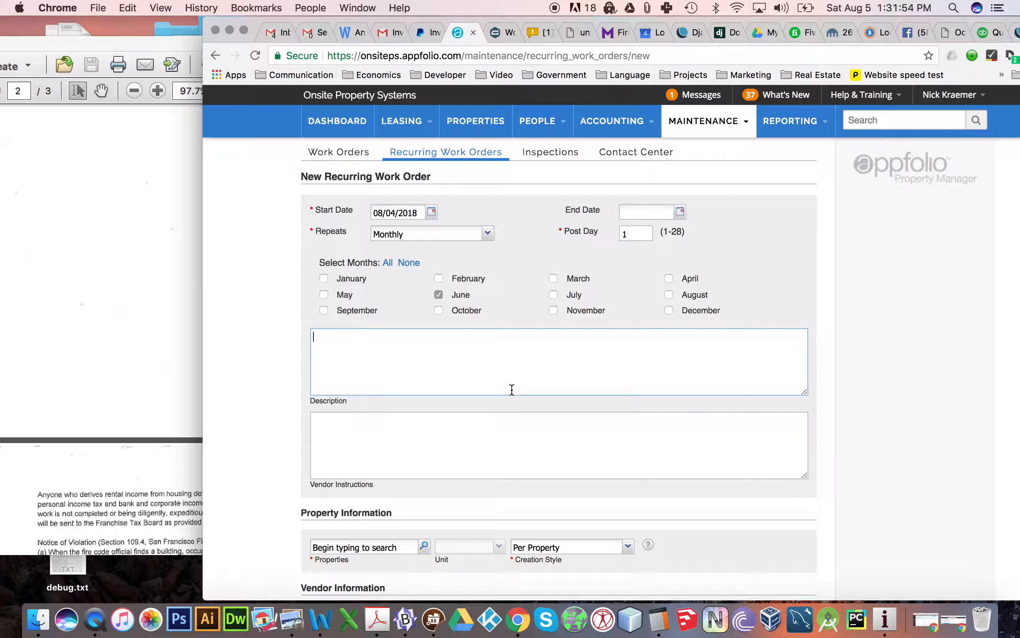
pyautogui.write('Fire Escape certifcation every 5')
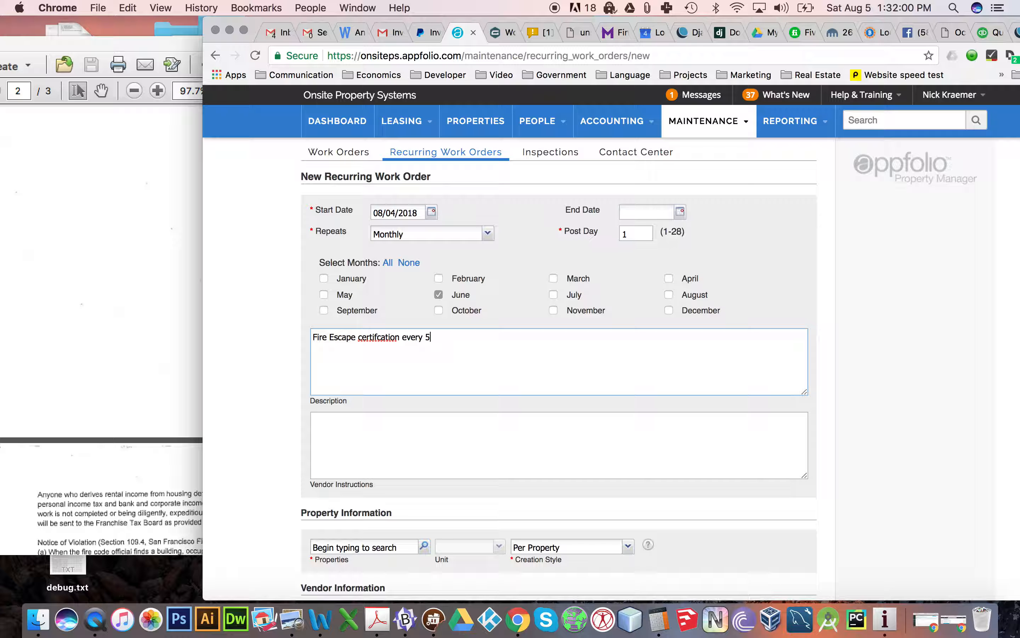
pyautogui.rightClick(381, 337)
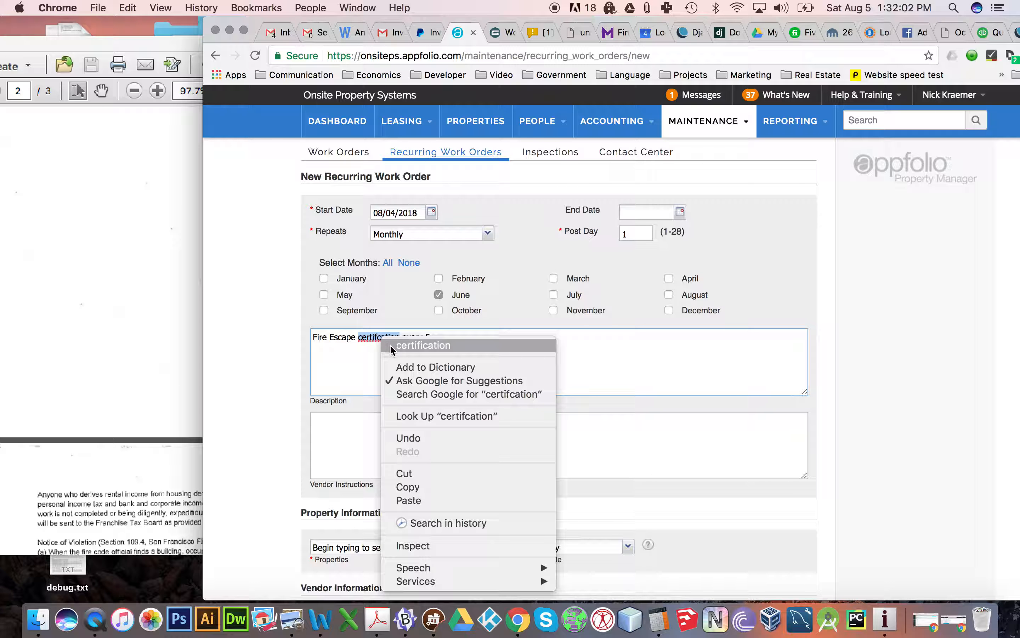
pyautogui.click(392, 344)
pyautogui.click(480, 339)
pyautogui.write('years.')
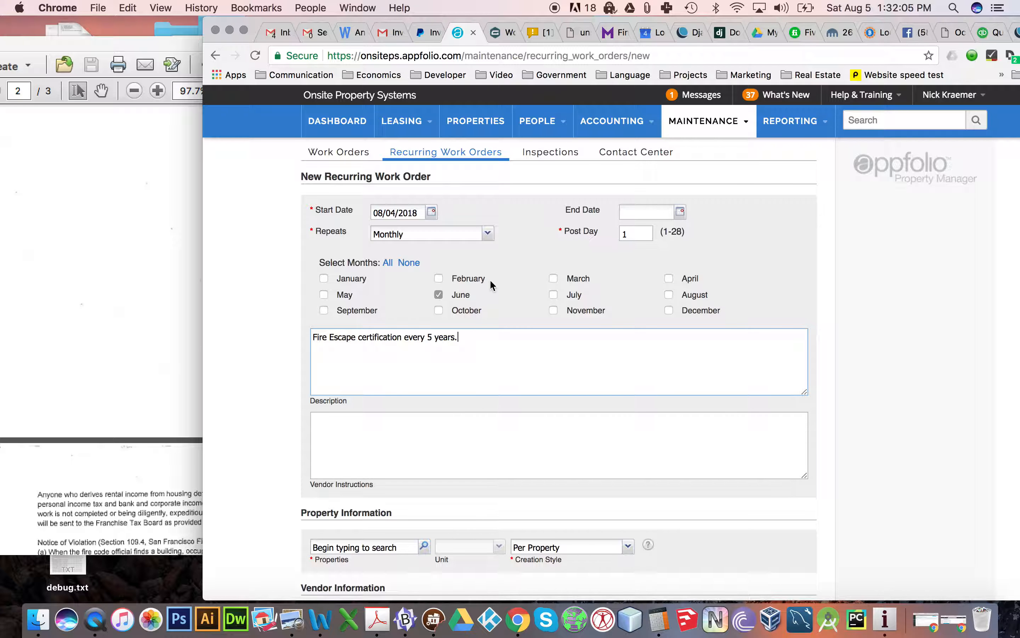
# - Change the start date of the fire escape work order to 08/04/2019
pyautogui.scroll(-1, 490, 279)
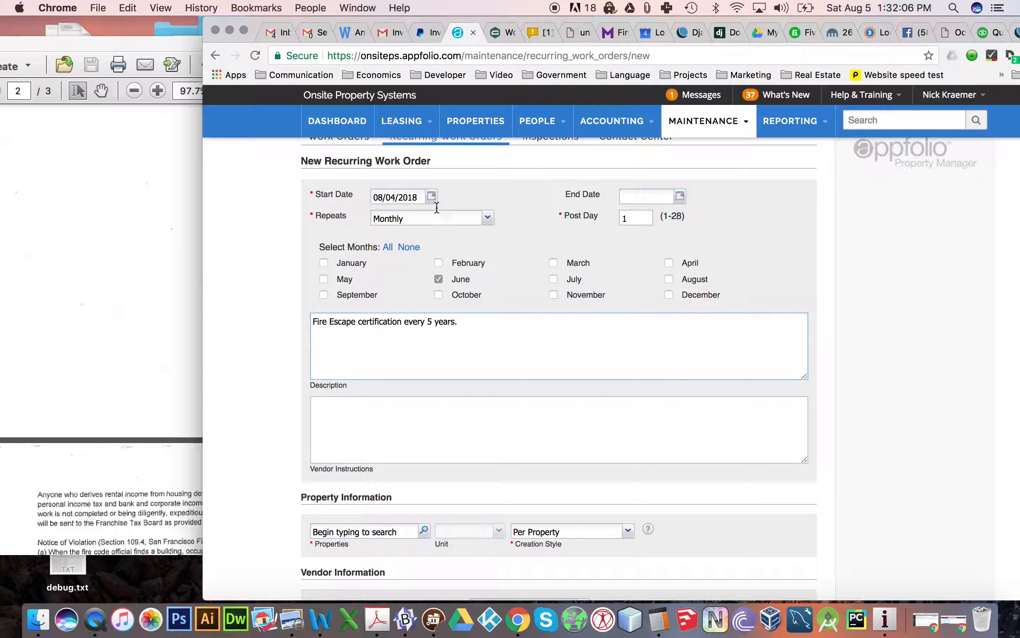
pyautogui.click(419, 197)
pyautogui.press('BackSpace')
pyautogui.write('9')
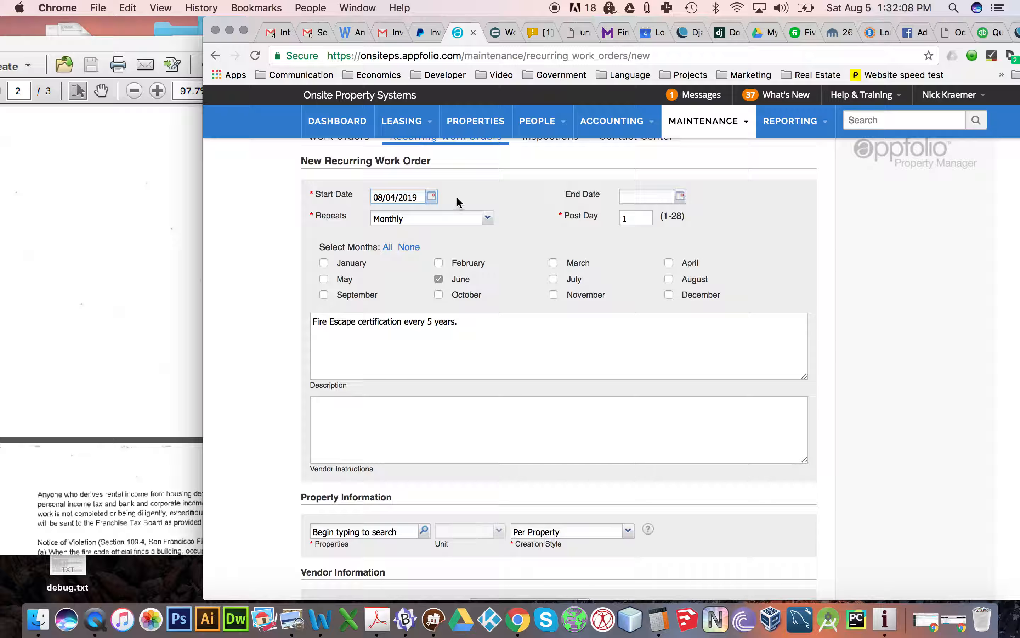
pyautogui.scroll(-10, 535, 251)
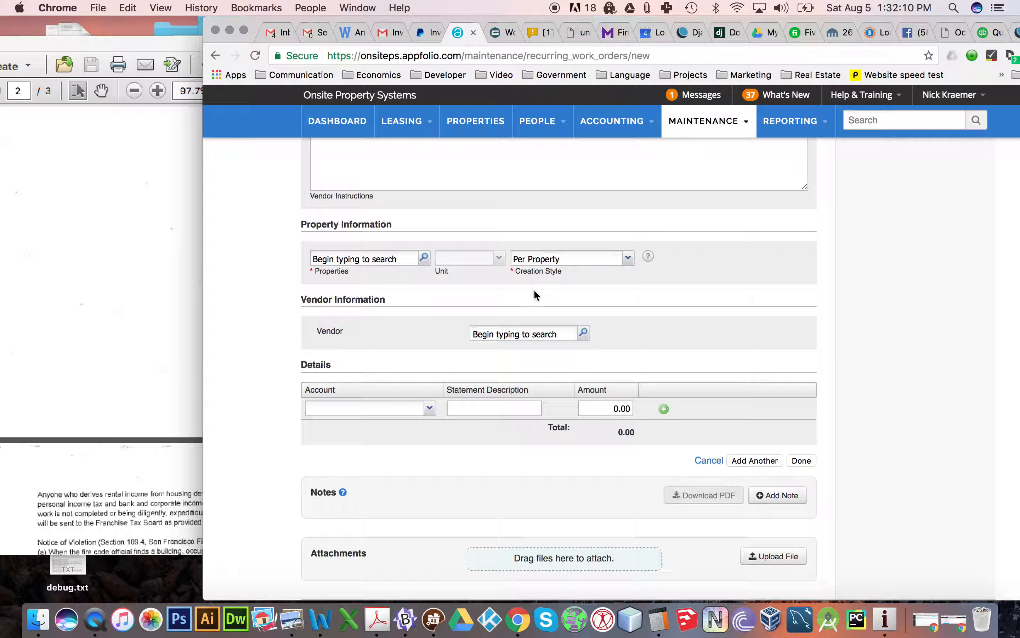
pyautogui.scroll(10, 508, 307)
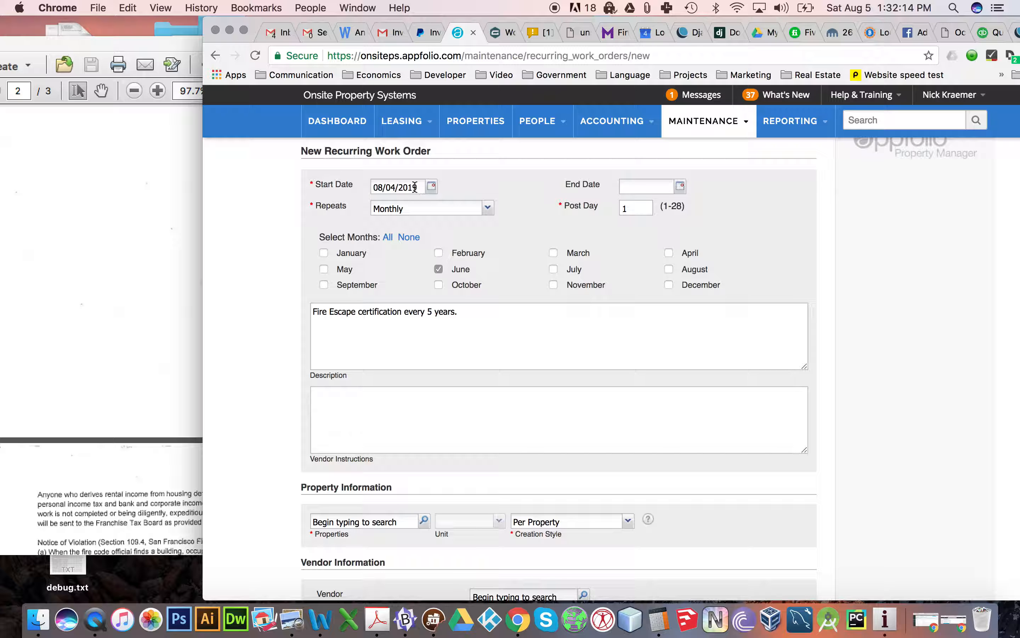
pyautogui.scroll(-8, 422, 273)
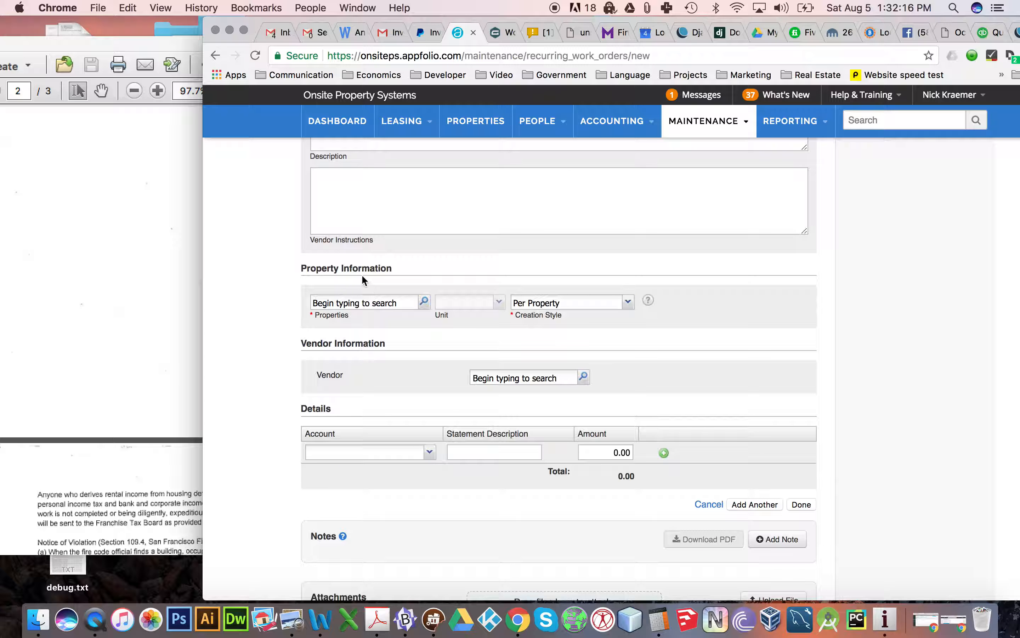
pyautogui.click(361, 302)
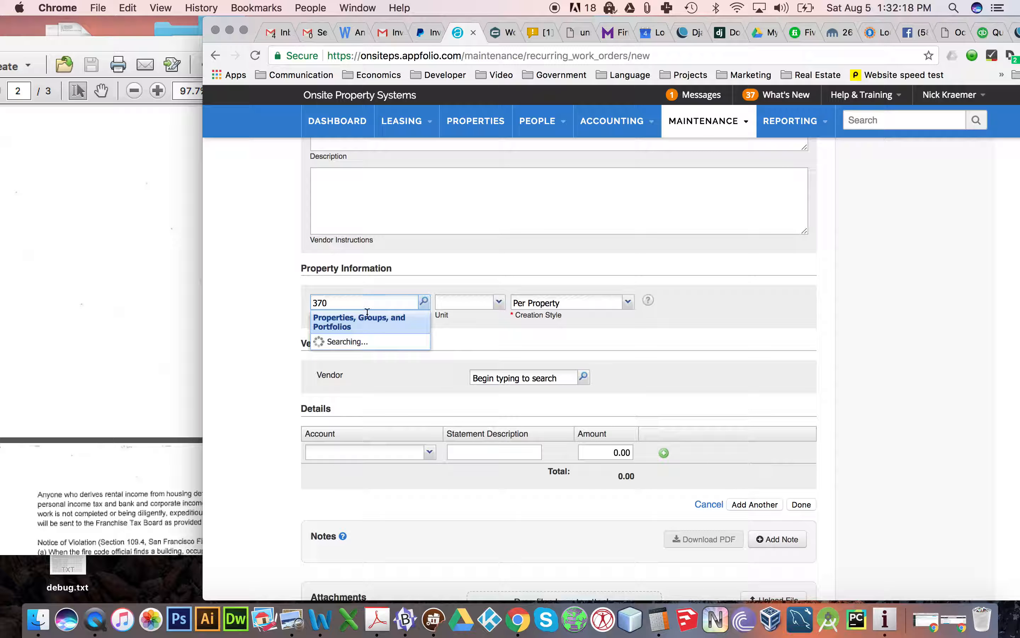
pyautogui.click(361, 339)
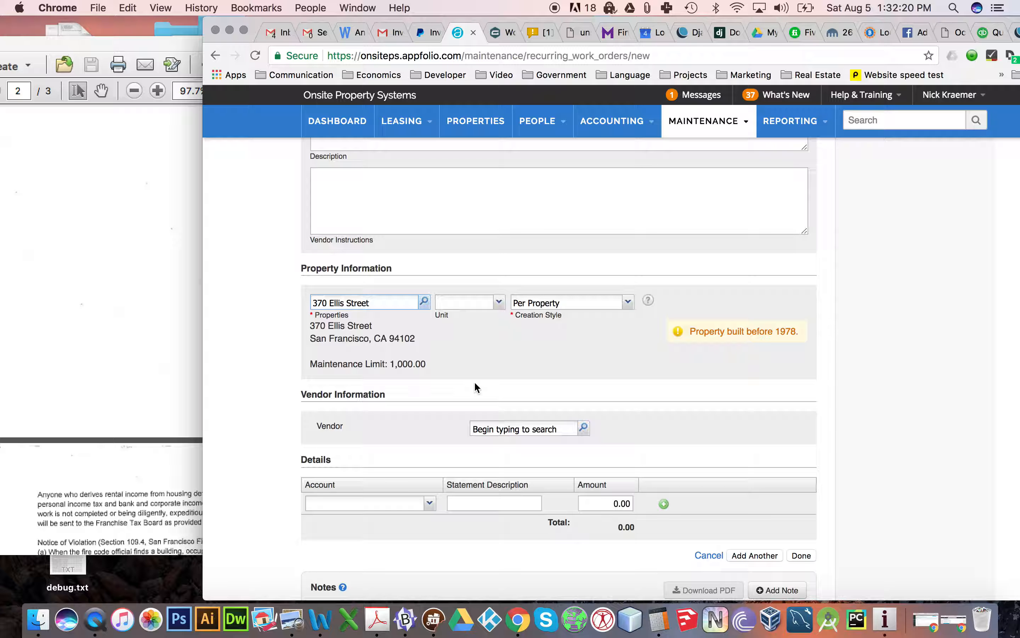
# - Set the vendor to Great Fire Escape Service, Inc. and save the fire escape recurring work order
pyautogui.scroll(-2, 475, 383)
pyautogui.click(501, 378)
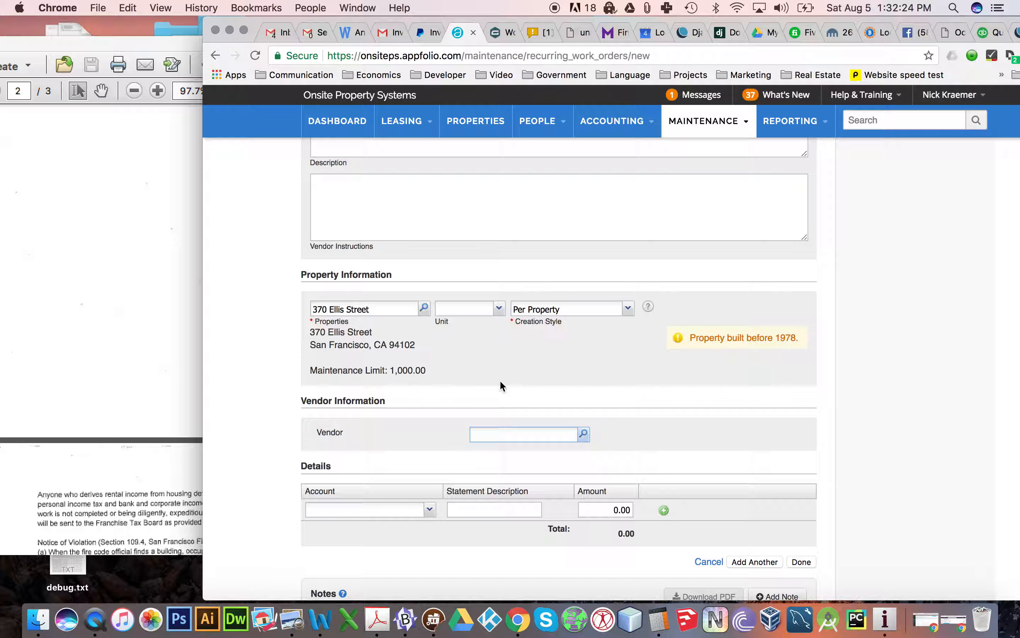
pyautogui.write('great')
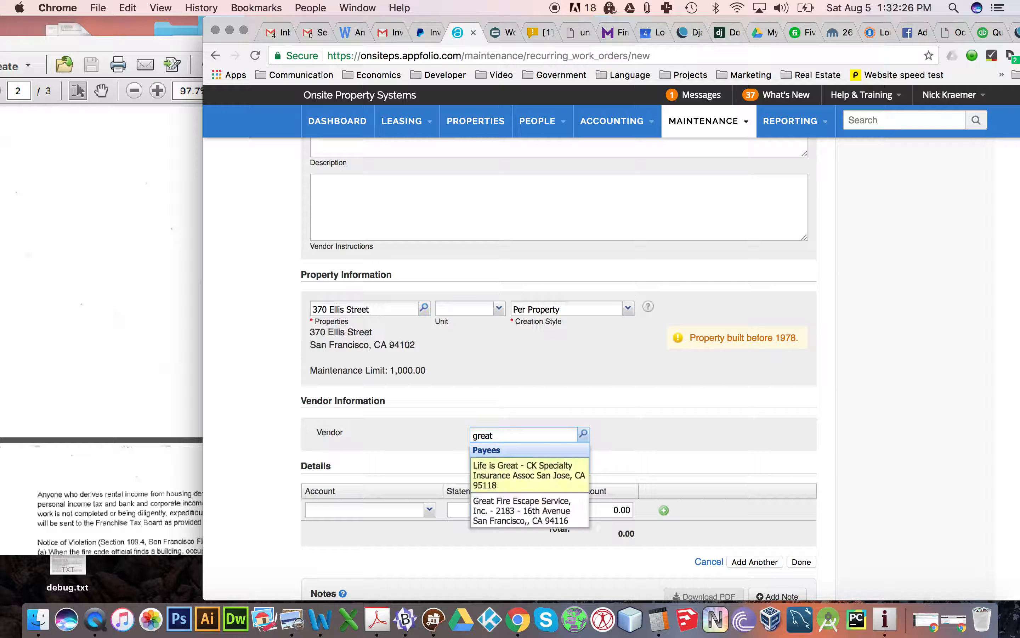
pyautogui.click(509, 510)
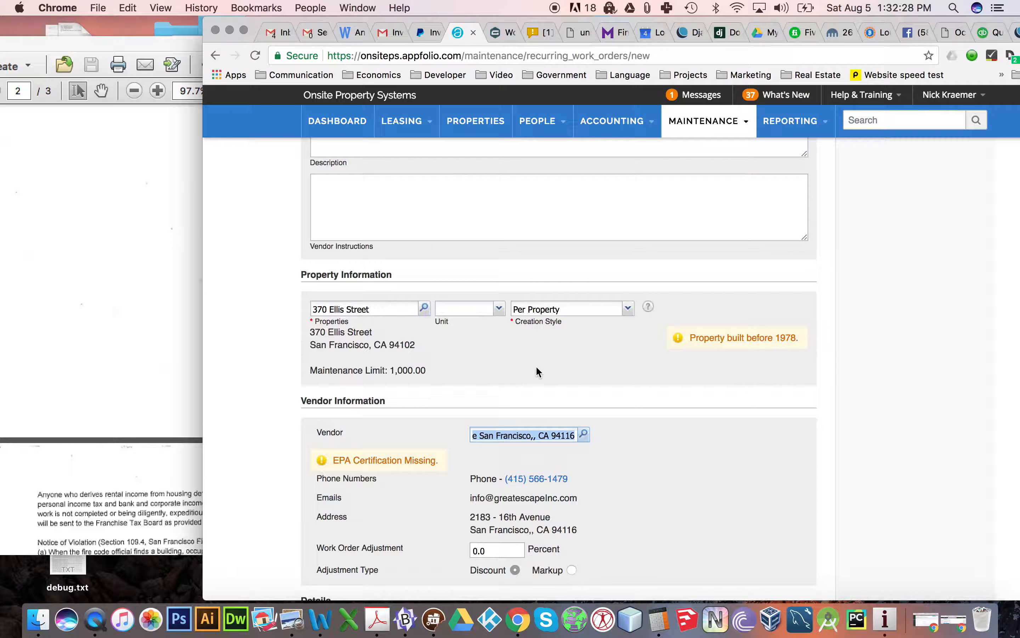
pyautogui.scroll(-6, 538, 369)
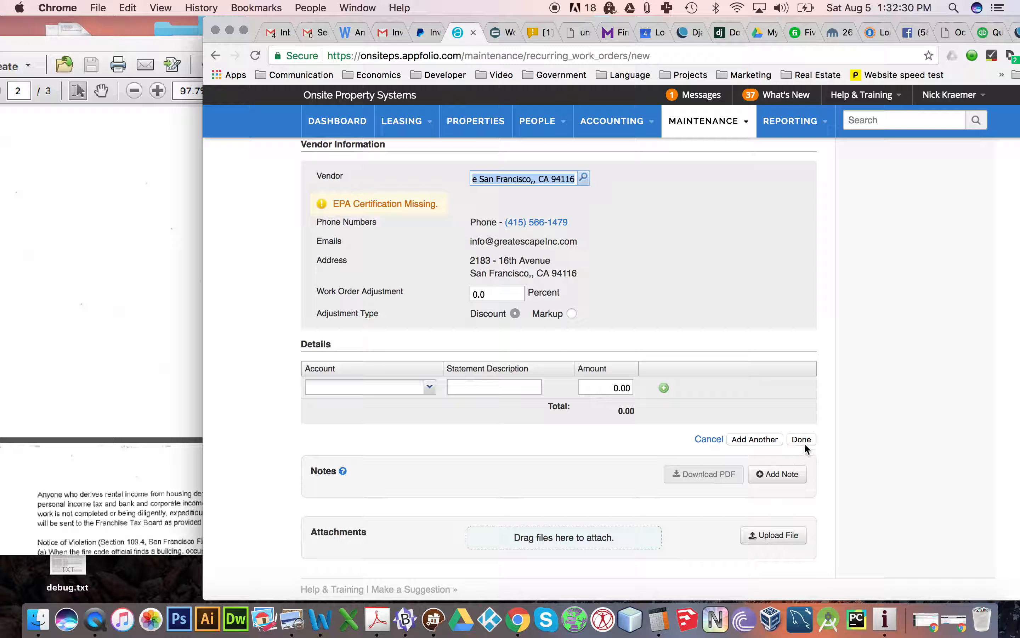
pyautogui.click(804, 443)
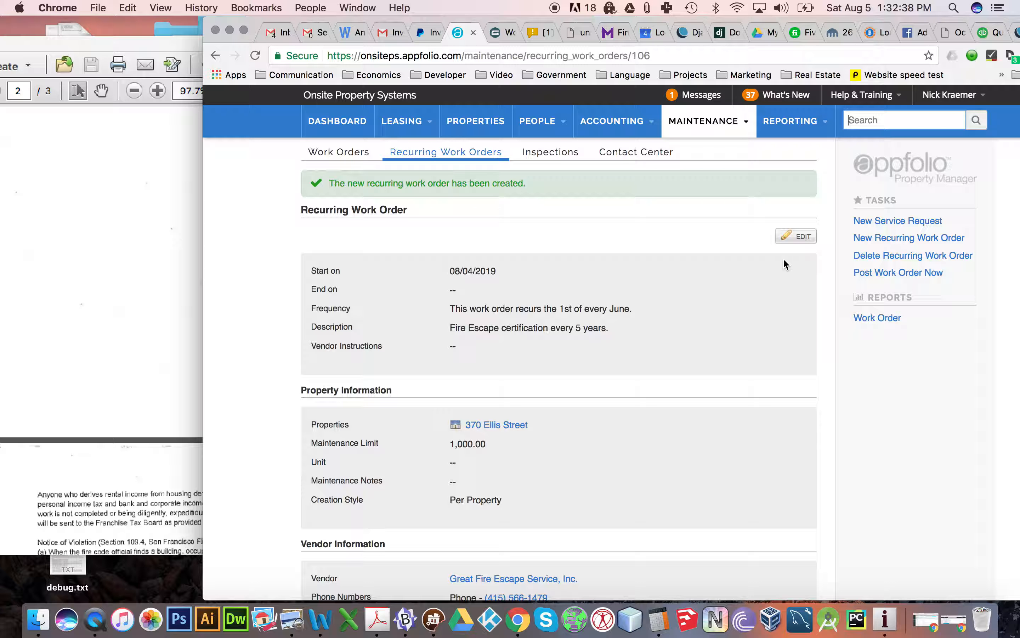
# - Start another recurring work order, clear all months and set the start date to 05/04/2018
pyautogui.click(863, 238)
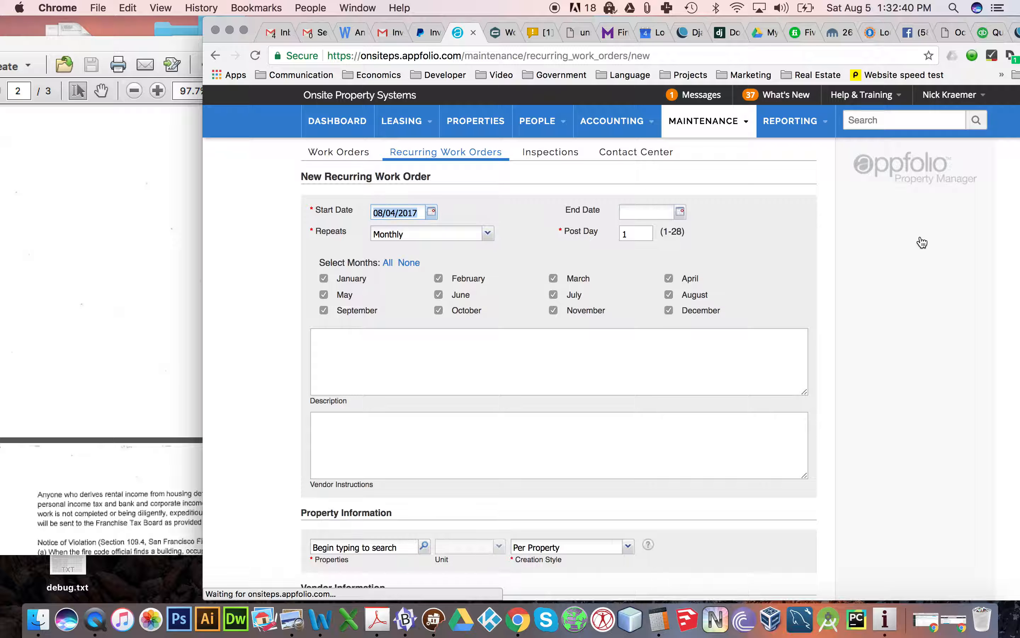
pyautogui.click(407, 261)
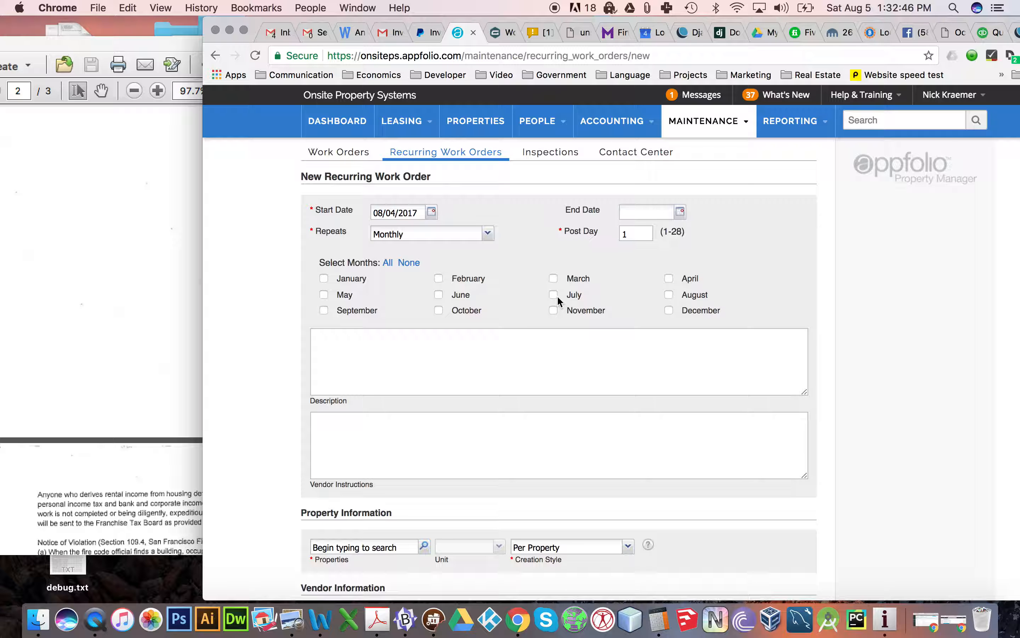
pyautogui.click(406, 219)
pyautogui.press('BackSpace')
pyautogui.write('8')
pyautogui.click(385, 210)
pyautogui.press('BackSpace')
pyautogui.write('5')
pyautogui.tripleClick(419, 213)
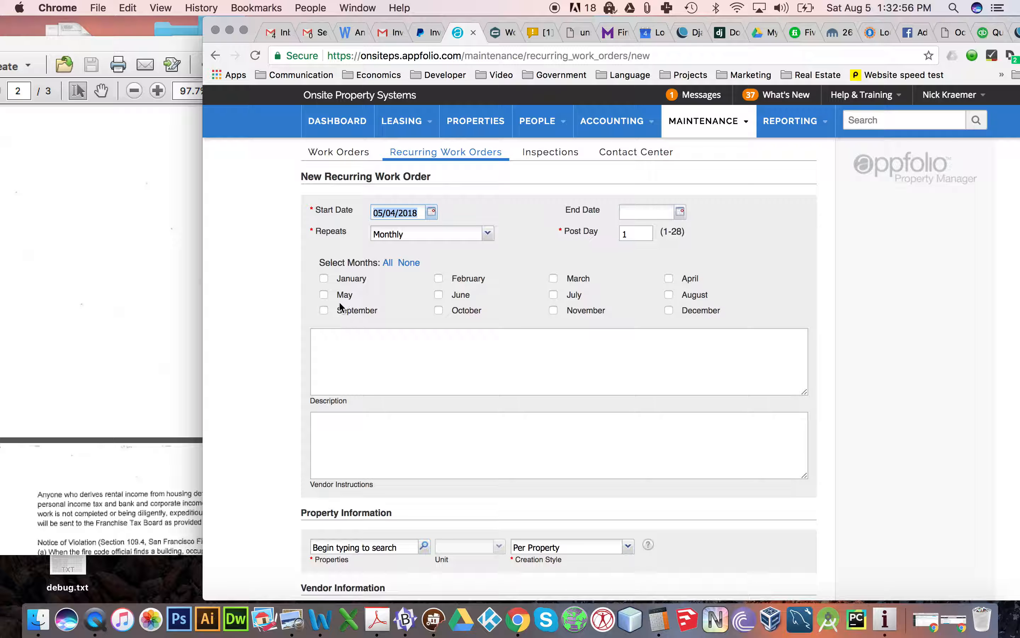
# - Select May as the only recurrence month and enter the description "Annual fire extinguishers Service"
pyautogui.click(324, 299)
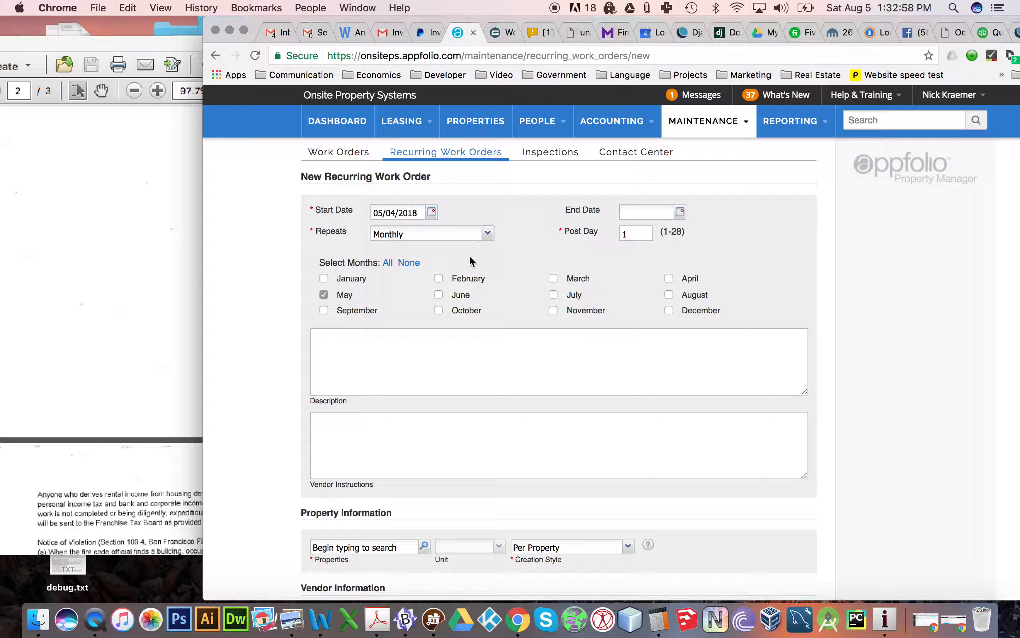
pyautogui.click(459, 350)
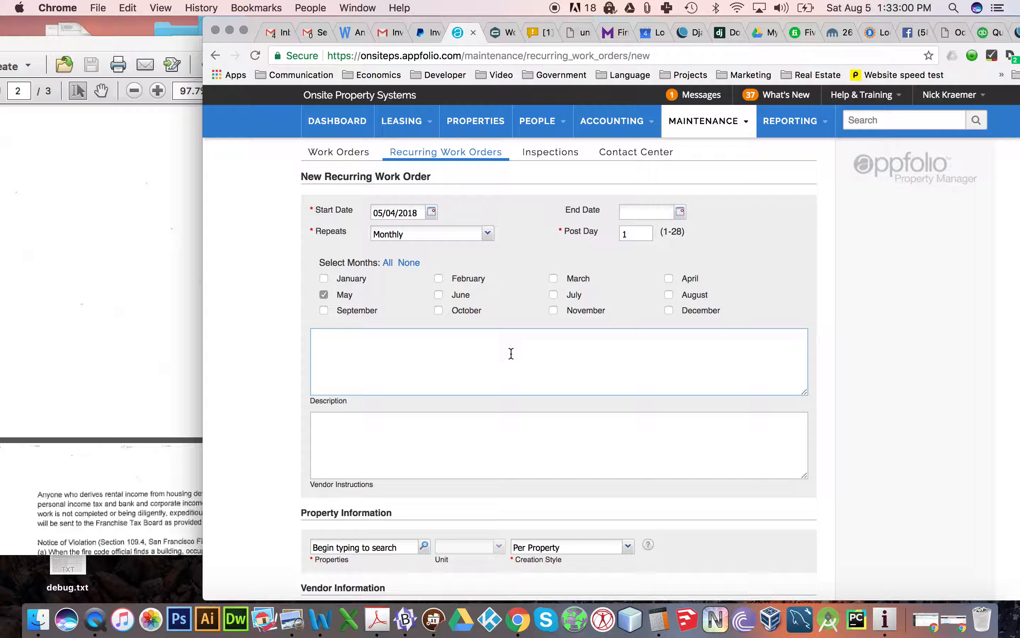
pyautogui.write('Service fire esxtinguishers')
pyautogui.press('super+Left')
pyautogui.write('Annual')
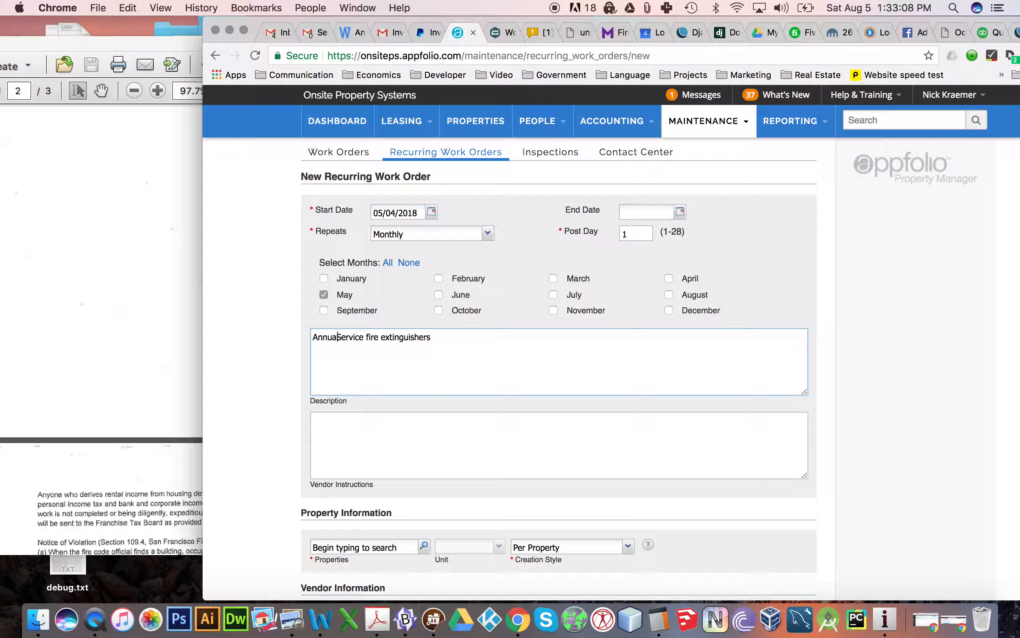
pyautogui.doubleClick(355, 337)
pyautogui.press('super+x')
pyautogui.click(449, 336)
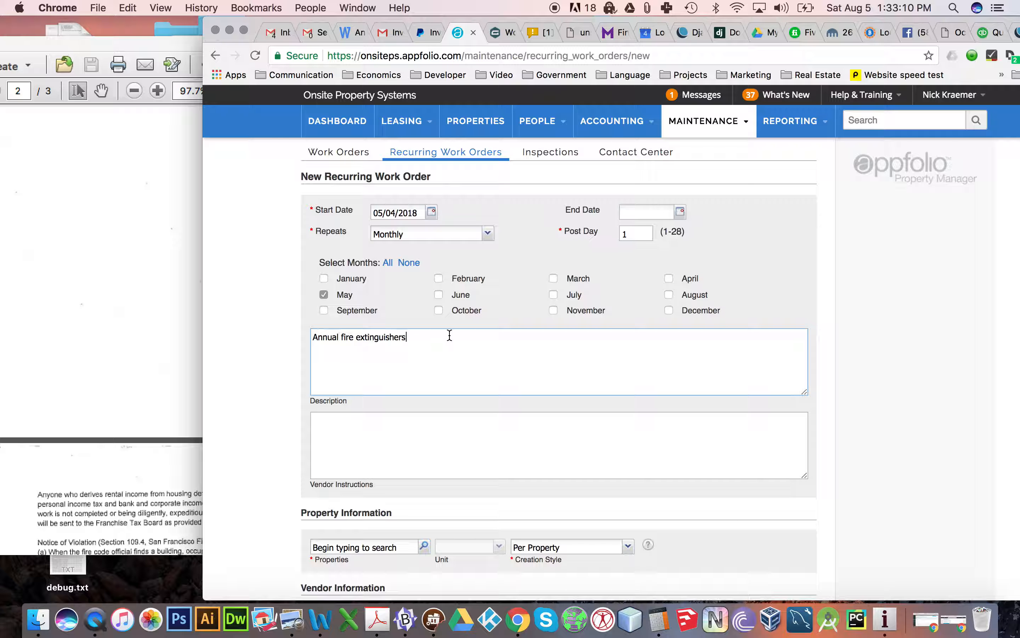
pyautogui.press('super+v')
# - Assign the fire extinguisher work order to the Post Street property
pyautogui.scroll(-2, 362, 294)
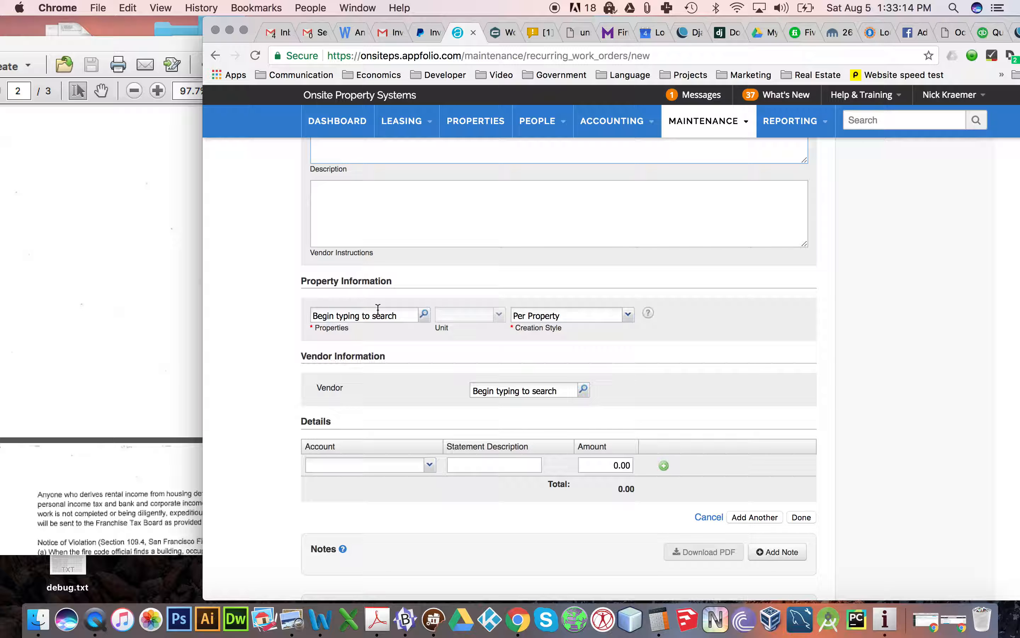
pyautogui.click(367, 314)
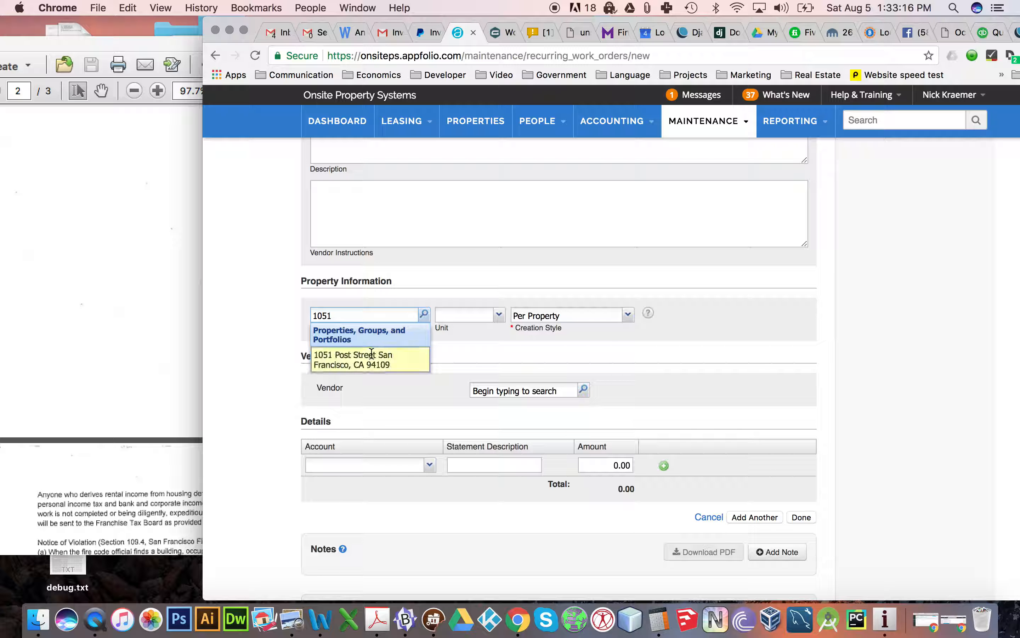
pyautogui.click(371, 356)
pyautogui.scroll(-3, 468, 407)
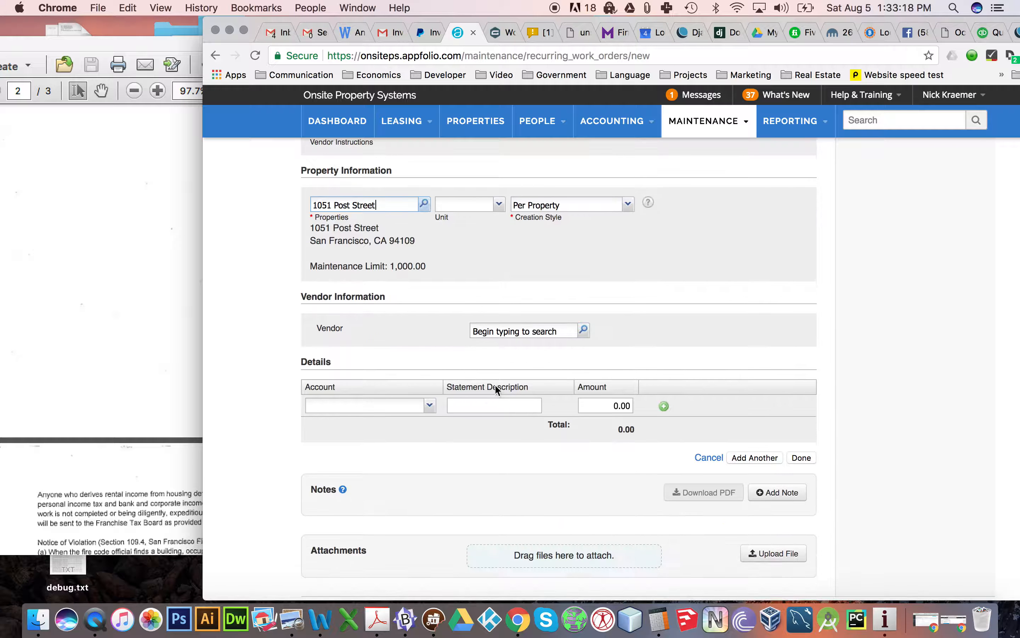
# - Set the vendor to Fog City Fire and save the fire extinguisher recurring work order
pyautogui.click(521, 329)
pyautogui.write('fog')
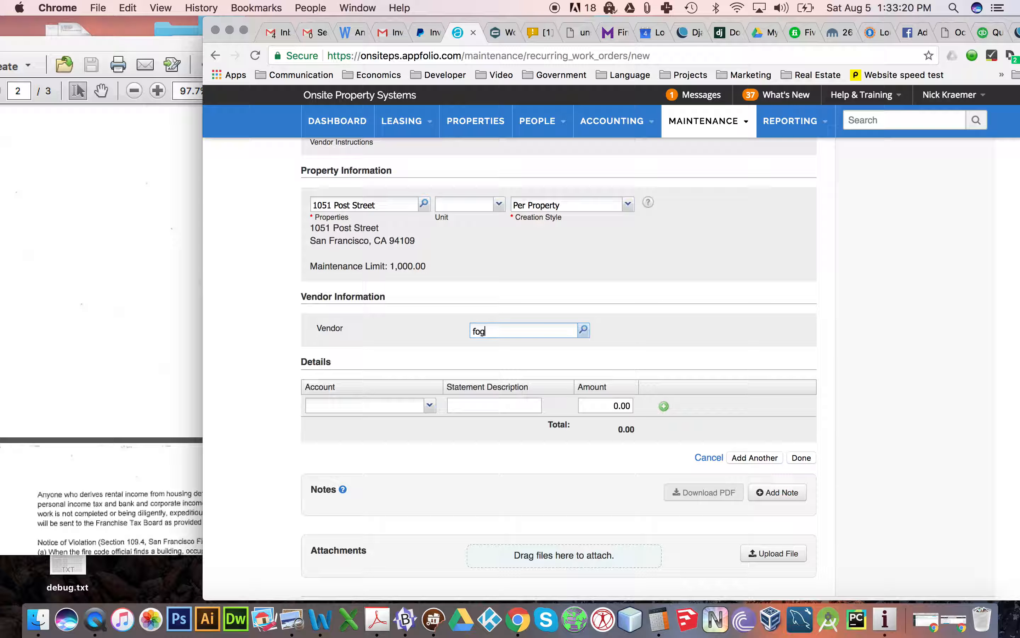
pyautogui.click(534, 365)
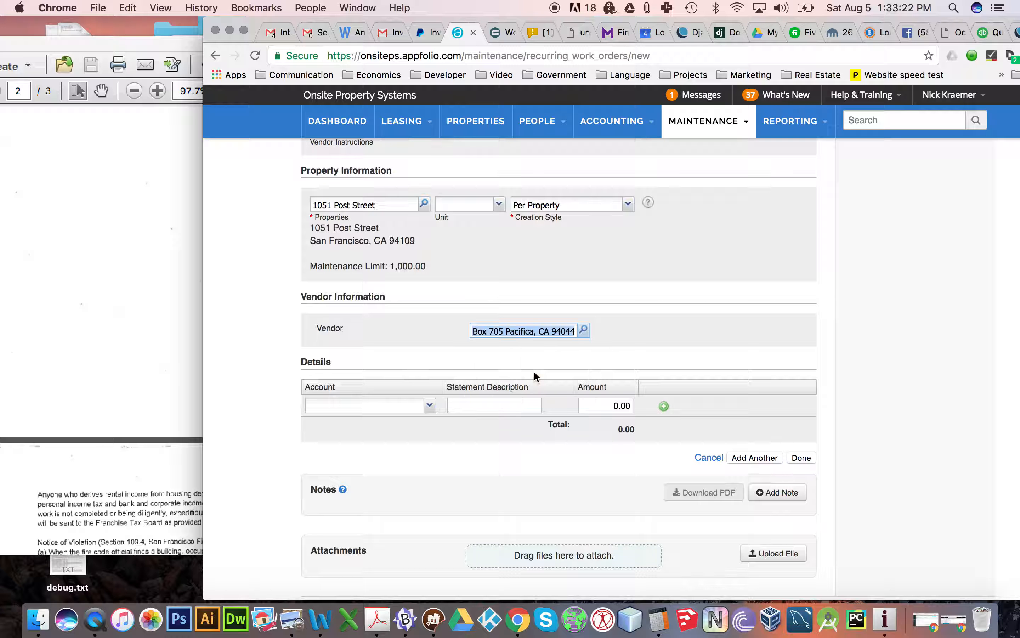
pyautogui.scroll(-4, 658, 350)
pyautogui.click(792, 440)
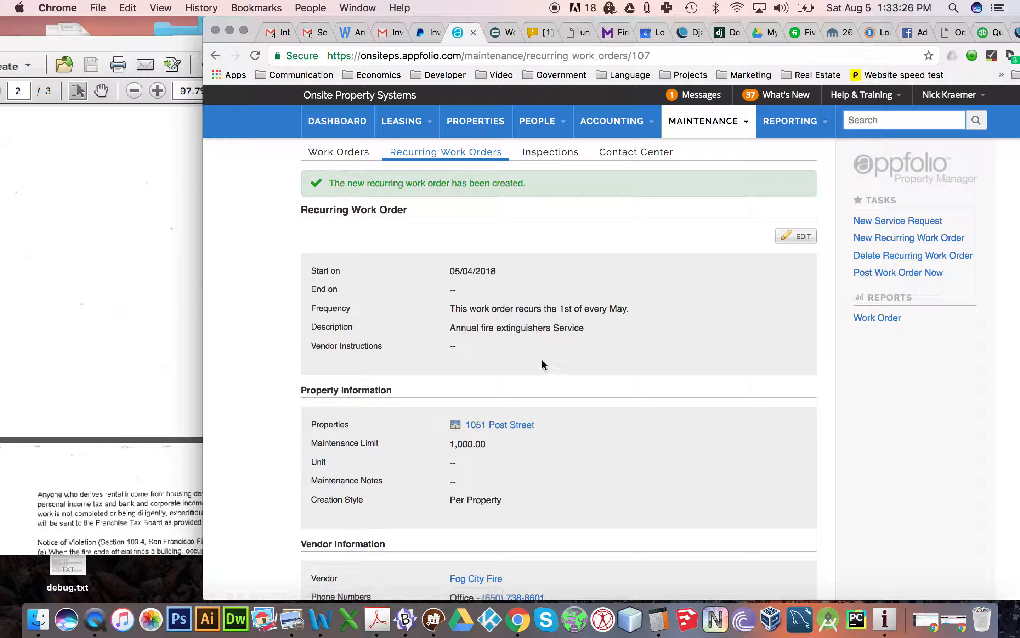
# - Start another recurring work order, set its start date to 05/04/2018 and clear all months
pyautogui.click(900, 238)
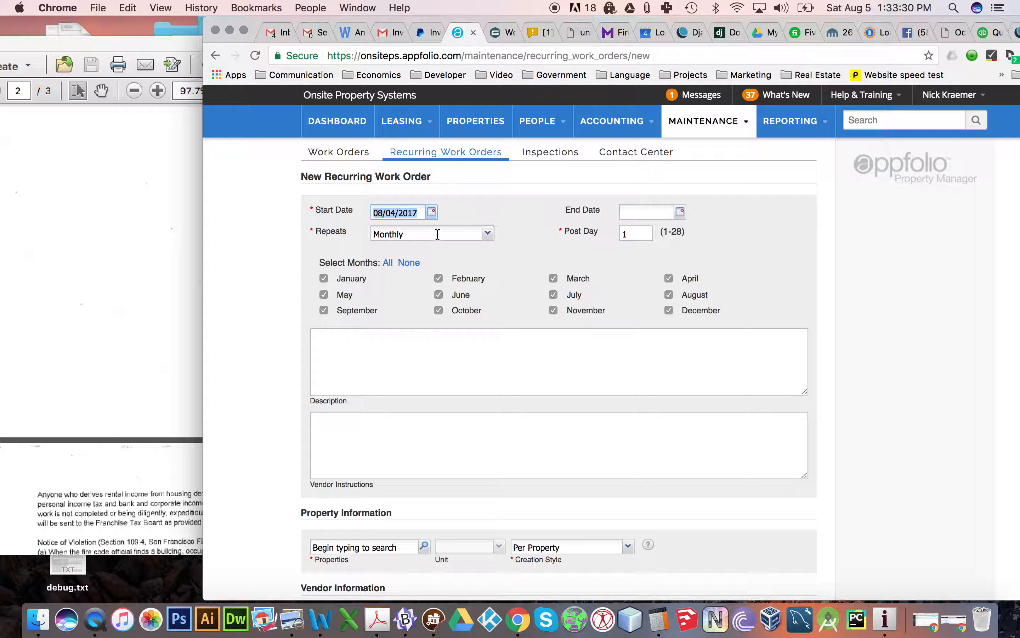
pyautogui.write('Service')
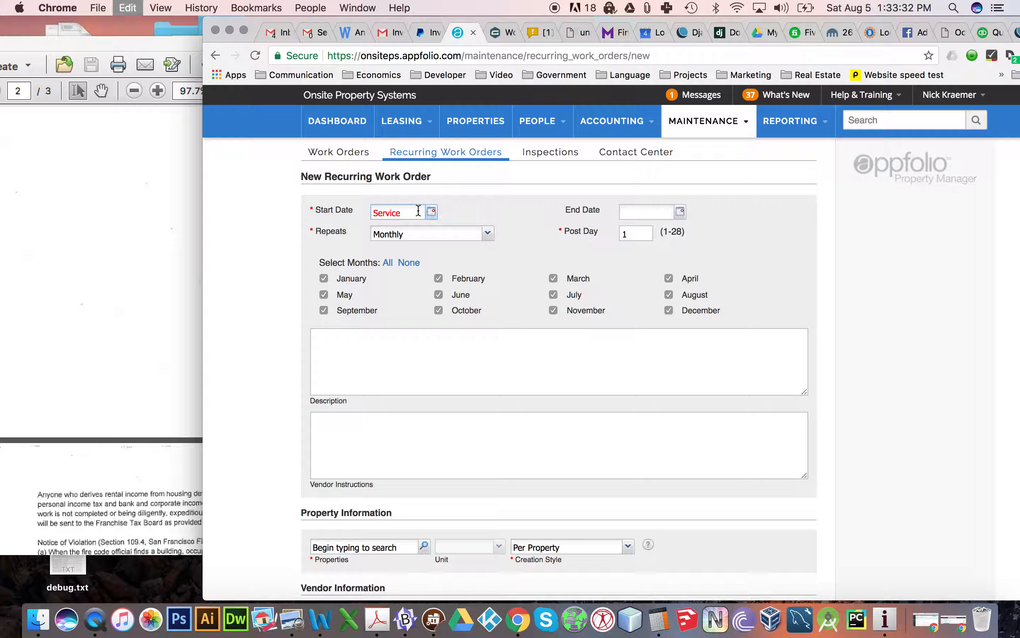
pyautogui.click(647, 8)
pyautogui.click(654, 36)
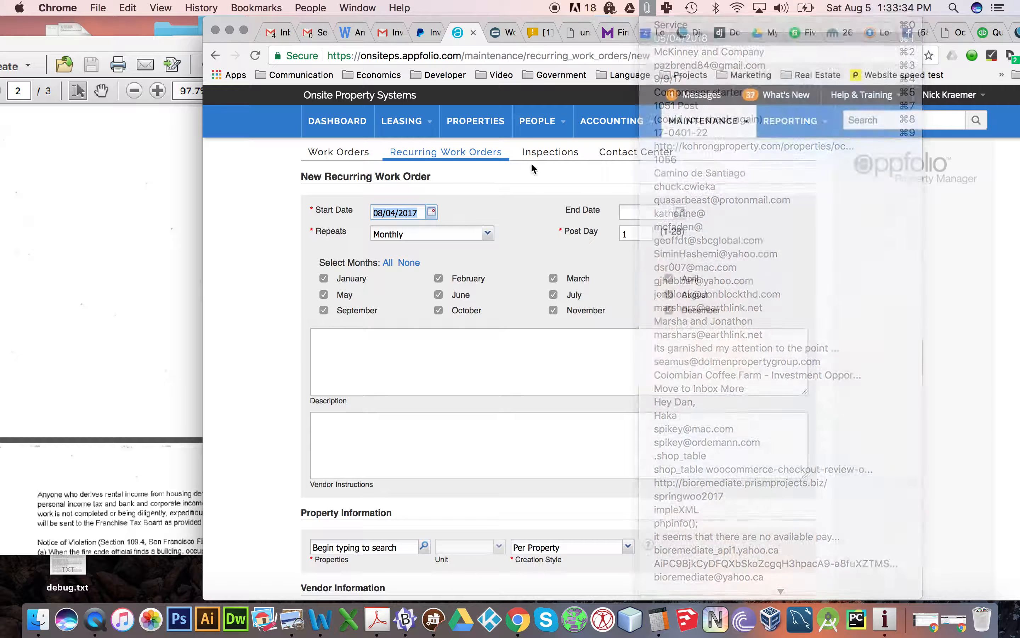
pyautogui.press('super+v')
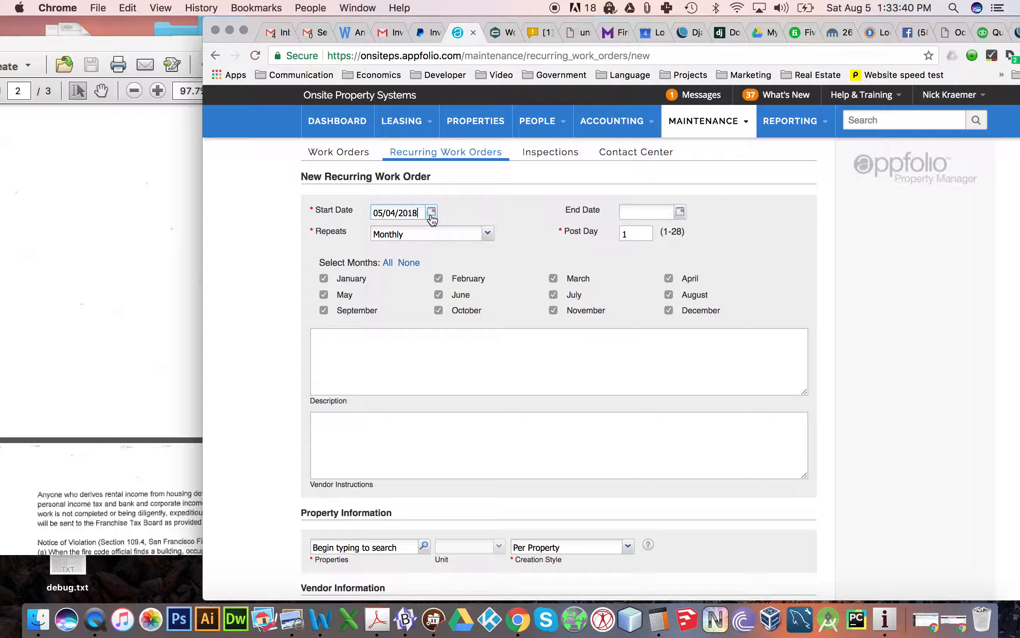
pyautogui.click(409, 263)
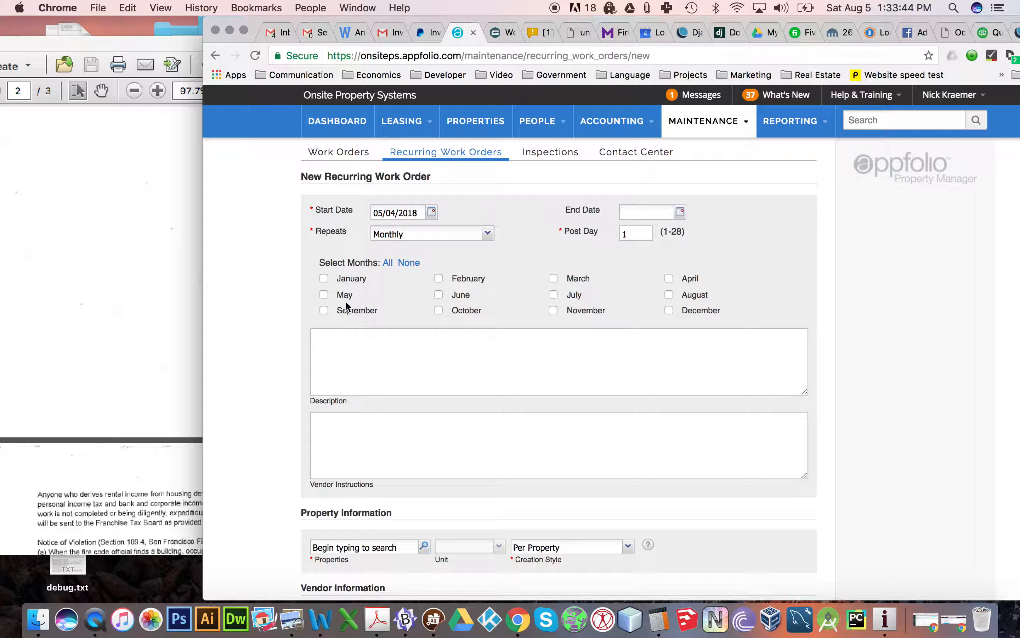
# - Select June as the recurrence month and enter the description "5 Year Fire Escape certification"
pyautogui.click(447, 295)
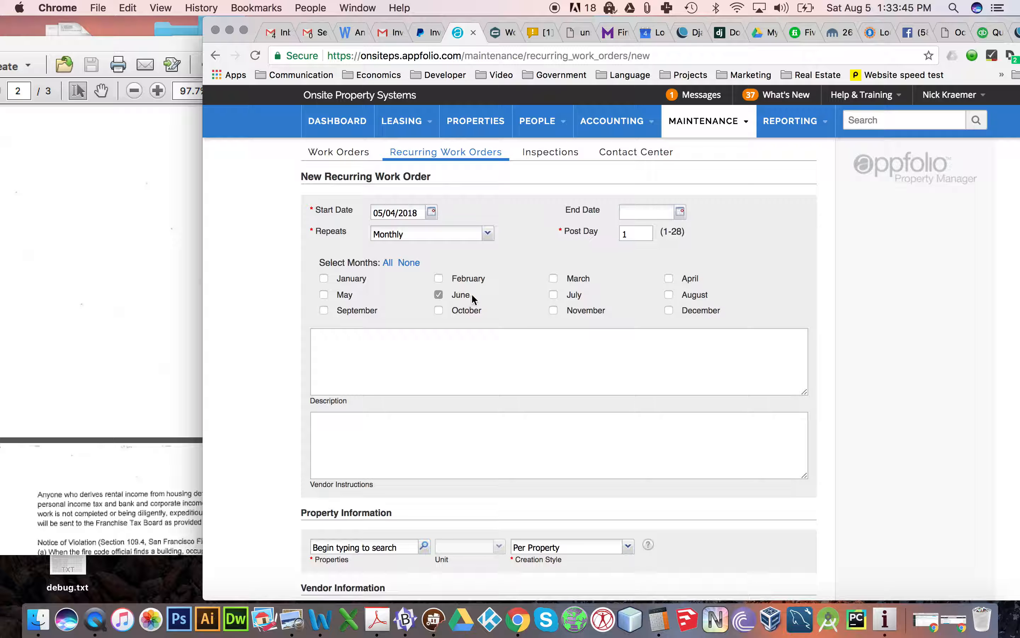
pyautogui.click(395, 355)
pyautogui.write('5')
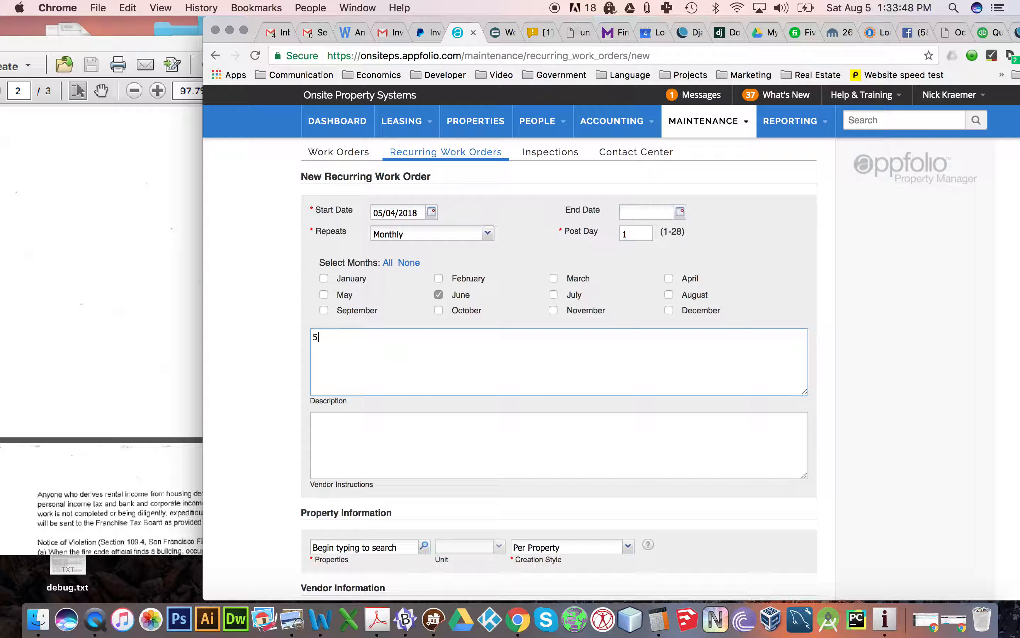
pyautogui.write(' Year')
pyautogui.write(' Fire ')
pyautogui.write('insp')
pyautogui.press('BackSpace')
pyautogui.press('BackSpace')
pyautogui.press('BackSpace')
pyautogui.write('Escape certification')
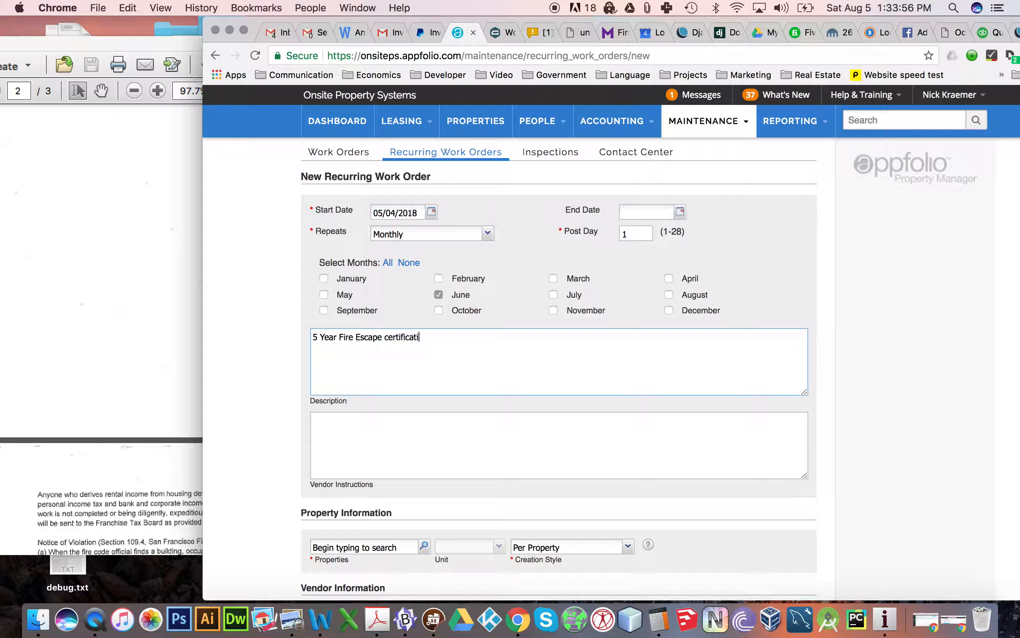
# - Change the start date of the fire escape certification work order to 05/04/2020
pyautogui.click(419, 214)
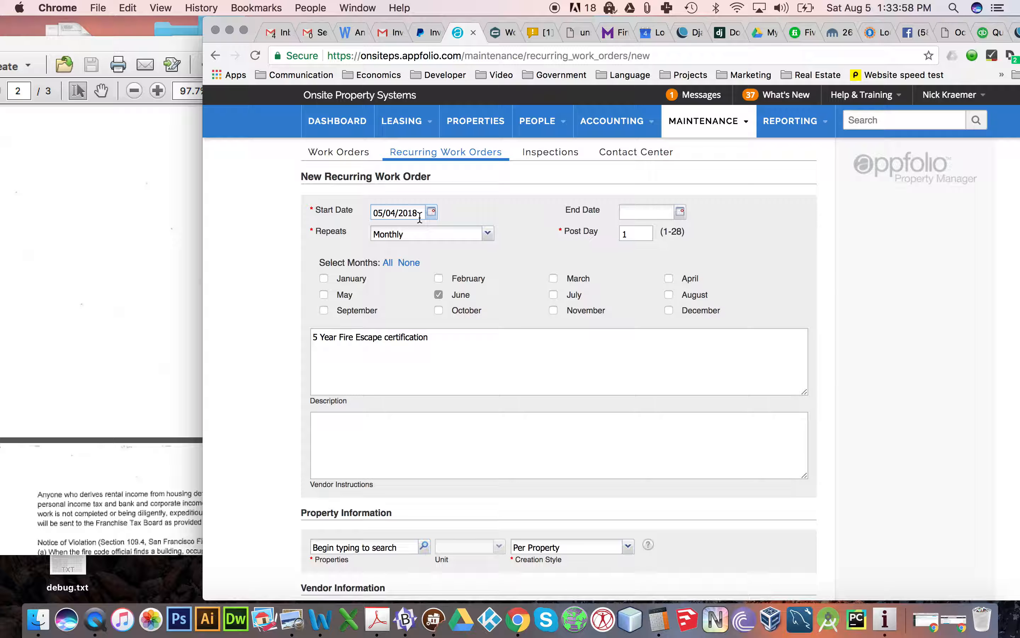
pyautogui.press('BackSpace')
pyautogui.press('BackSpace')
pyautogui.write('1')
pyautogui.press('BackSpace')
pyautogui.write('20')
# - Assign the fire escape certification work order to the Post Street property
pyautogui.scroll(-5, 558, 333)
pyautogui.click(369, 311)
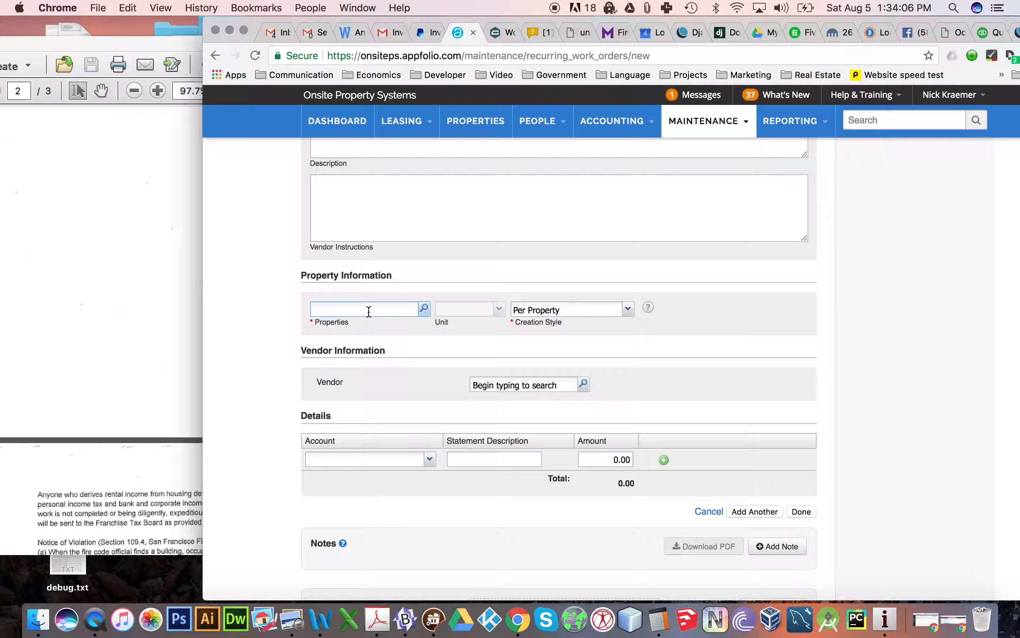
pyautogui.write('370')
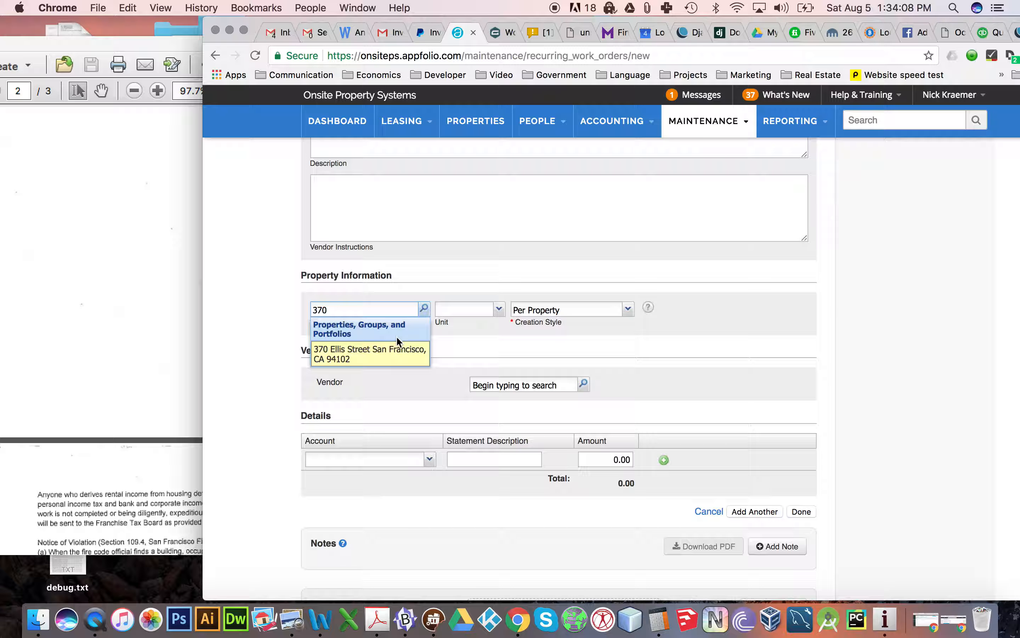
pyautogui.press('BackSpace')
pyautogui.press('BackSpace')
pyautogui.press('BackSpace')
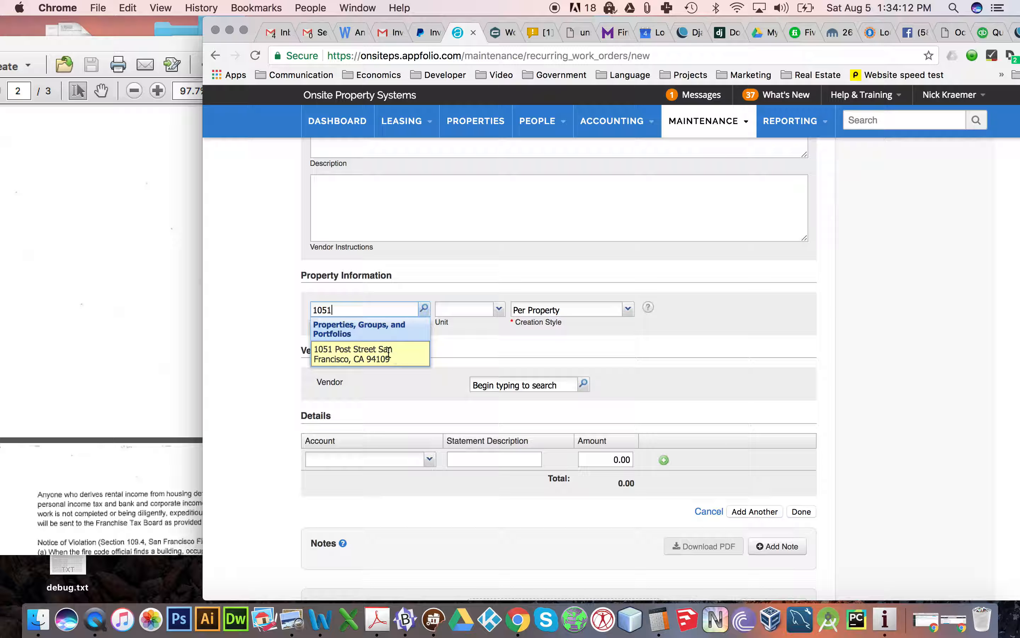
pyautogui.click(361, 354)
# - Set the vendor to Great Fire Escape Service, Inc. and save the fire escape certification work order
pyautogui.click(508, 434)
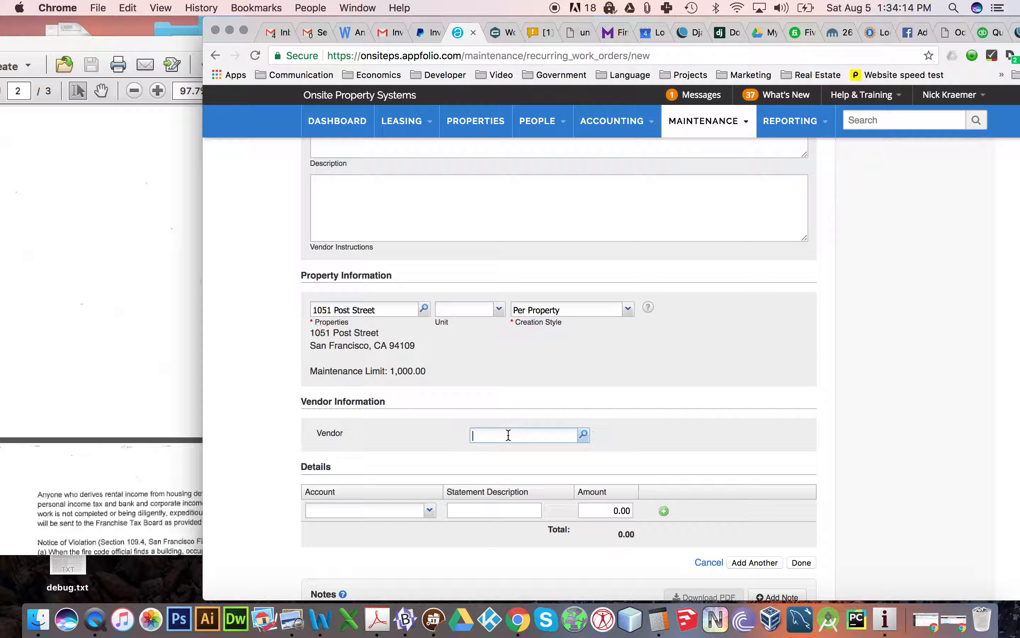
pyautogui.write('great')
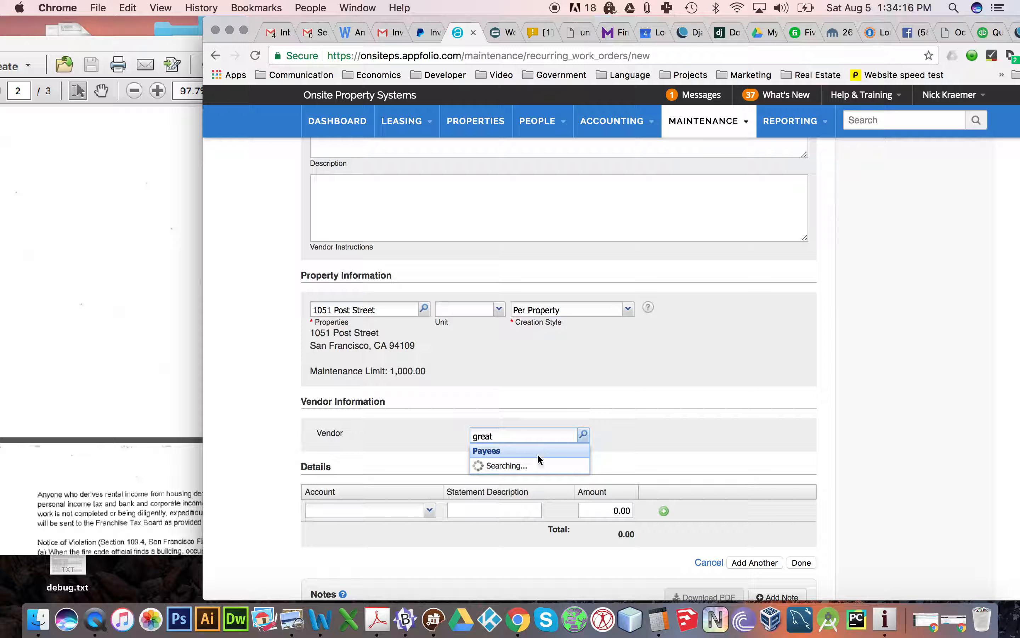
pyautogui.click(512, 512)
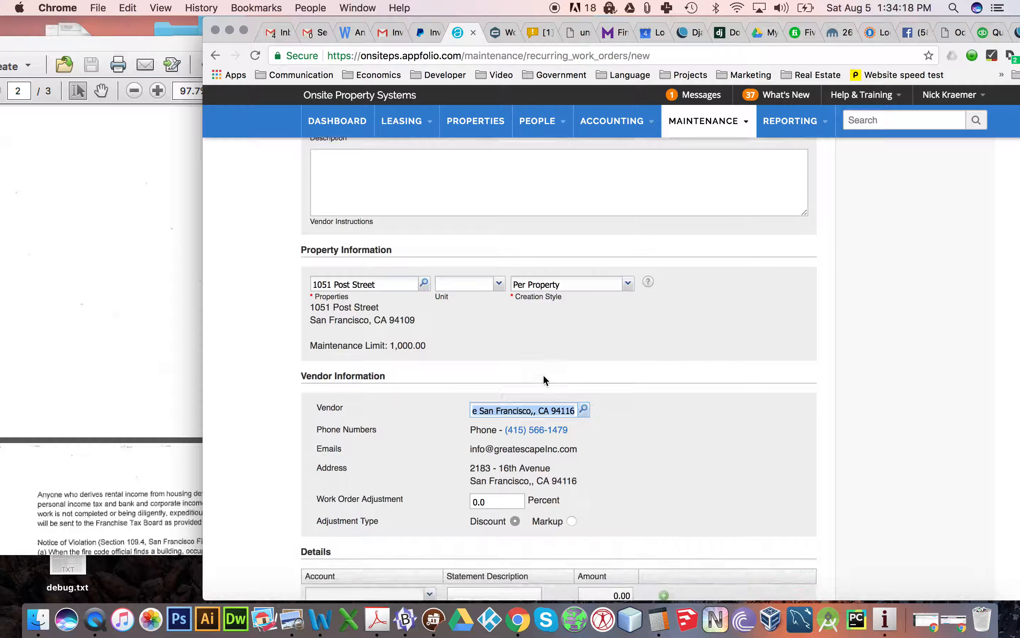
pyautogui.scroll(-5, 543, 374)
pyautogui.click(801, 439)
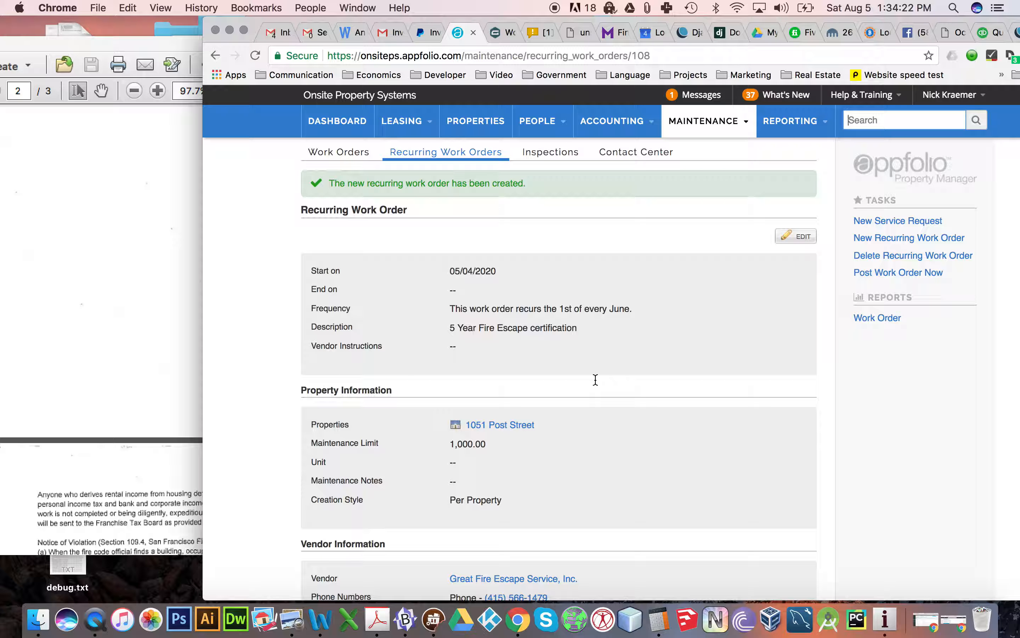
# - Start another recurring work order and enter the description "5 year sprinkler certification"
pyautogui.click(883, 243)
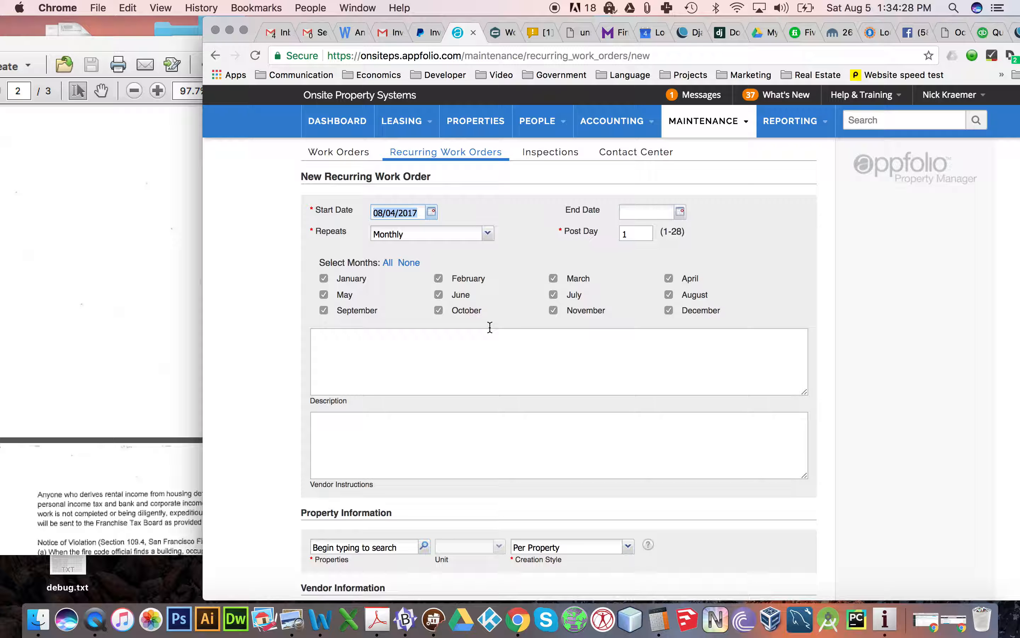
pyautogui.scroll(-1, 461, 343)
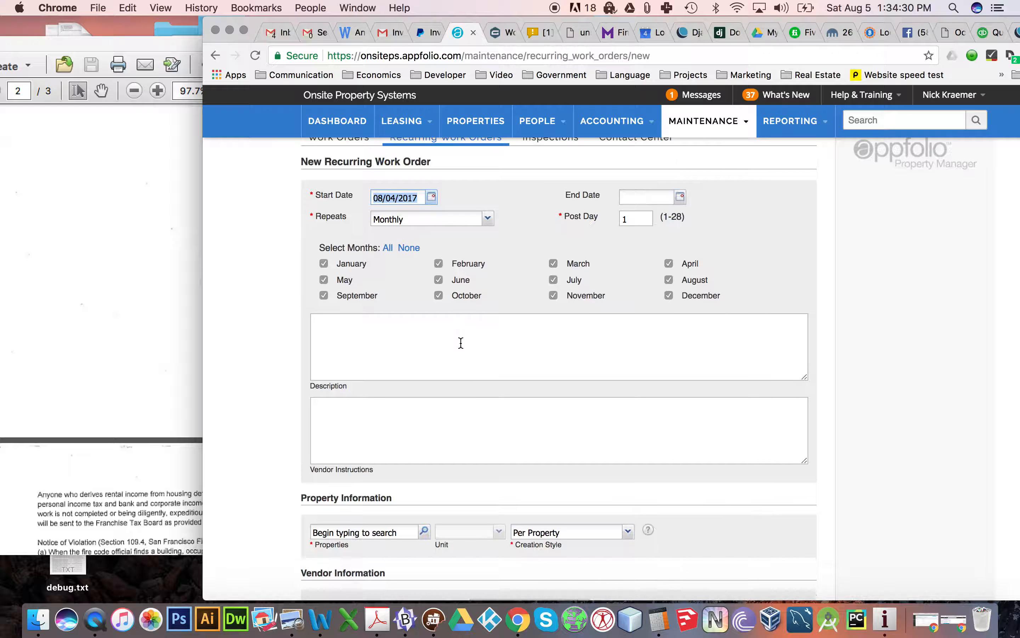
pyautogui.click(434, 336)
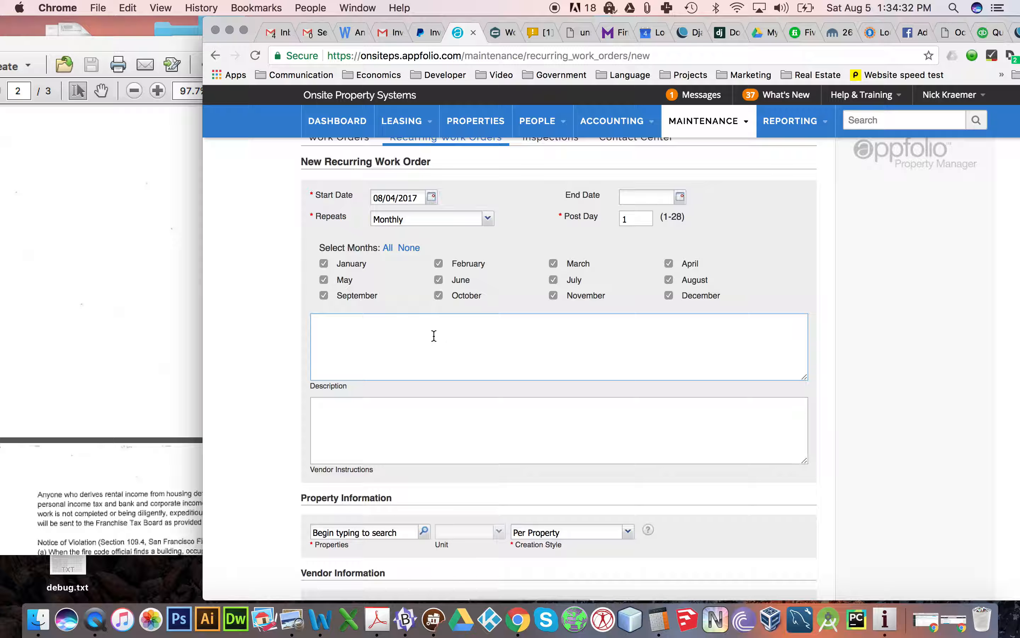
pyautogui.write('5 ca')
pyautogui.press('BackSpace')
pyautogui.press('BackSpace')
pyautogui.write('year sprinkler certification')
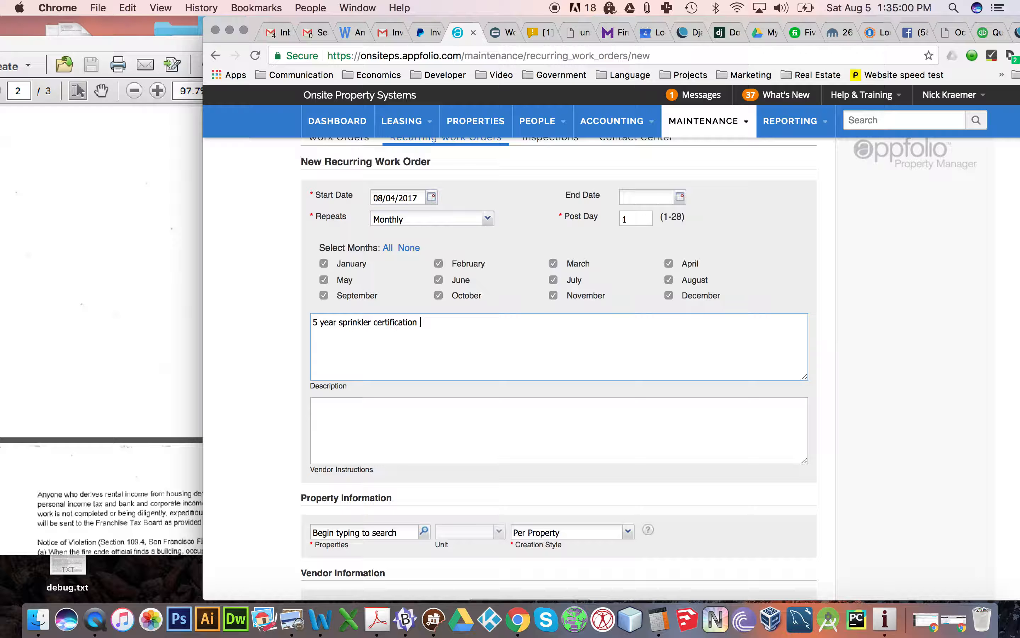
# - Set the start date of the sprinkler certification work order to 04/04/2022
pyautogui.click(420, 204)
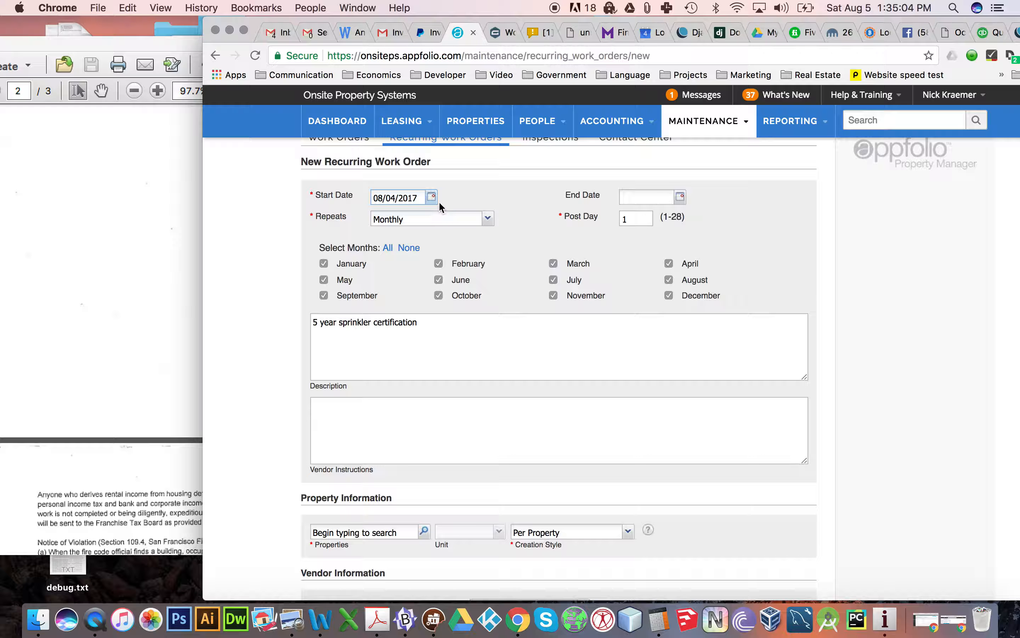
pyautogui.press('BackSpace')
pyautogui.write('2')
pyautogui.write('12')
pyautogui.click(383, 197)
pyautogui.press('BackSpace')
pyautogui.write('4')
pyautogui.click(507, 193)
# - Clear all months of the sprinkler certification work order and select April as the recurrence month
pyautogui.click(409, 247)
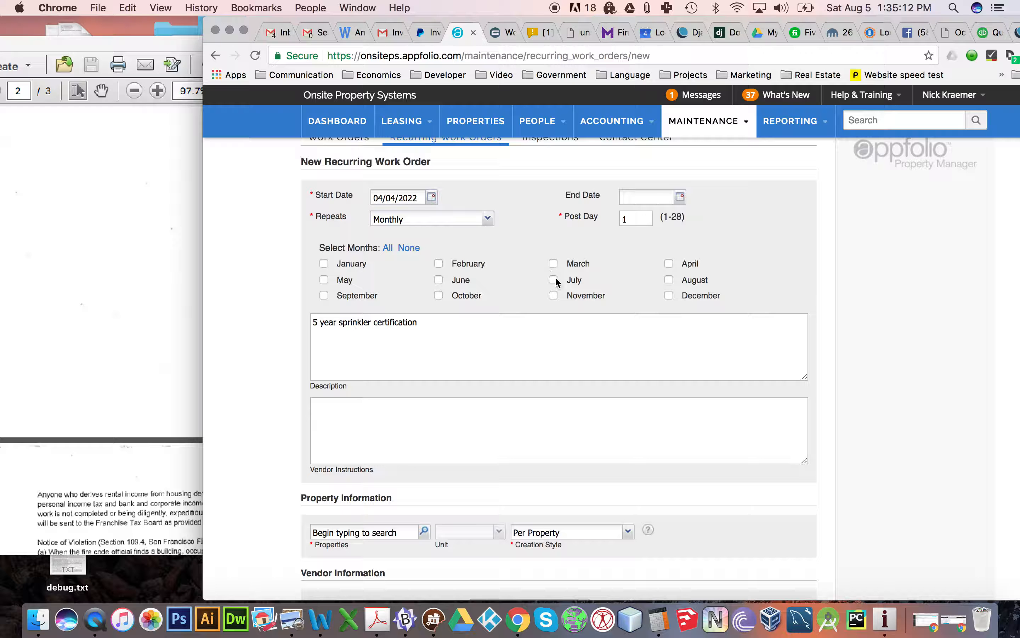
pyautogui.click(587, 298)
pyautogui.click(672, 261)
# - Assign the sprinkler certification work order to the Post Street property
pyautogui.scroll(-5, 507, 237)
pyautogui.scroll(-3, 507, 233)
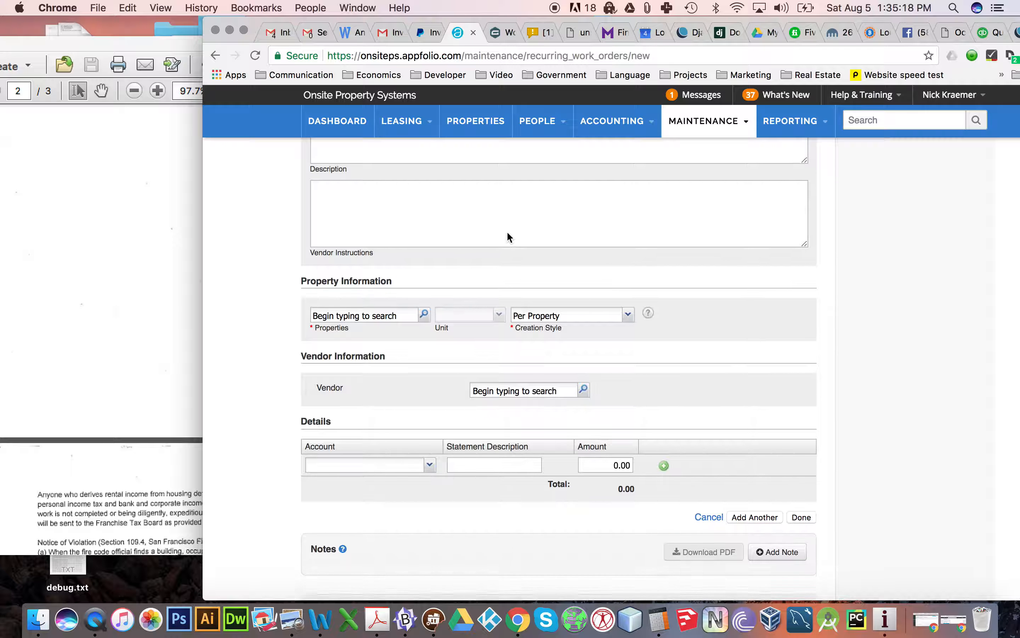
pyautogui.click(374, 278)
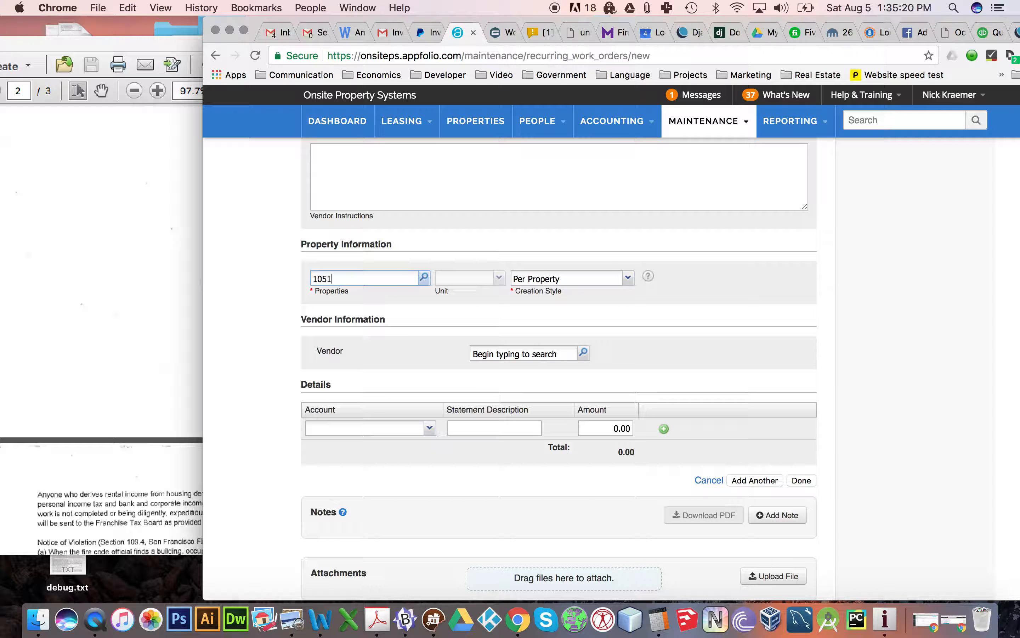
pyautogui.click(372, 323)
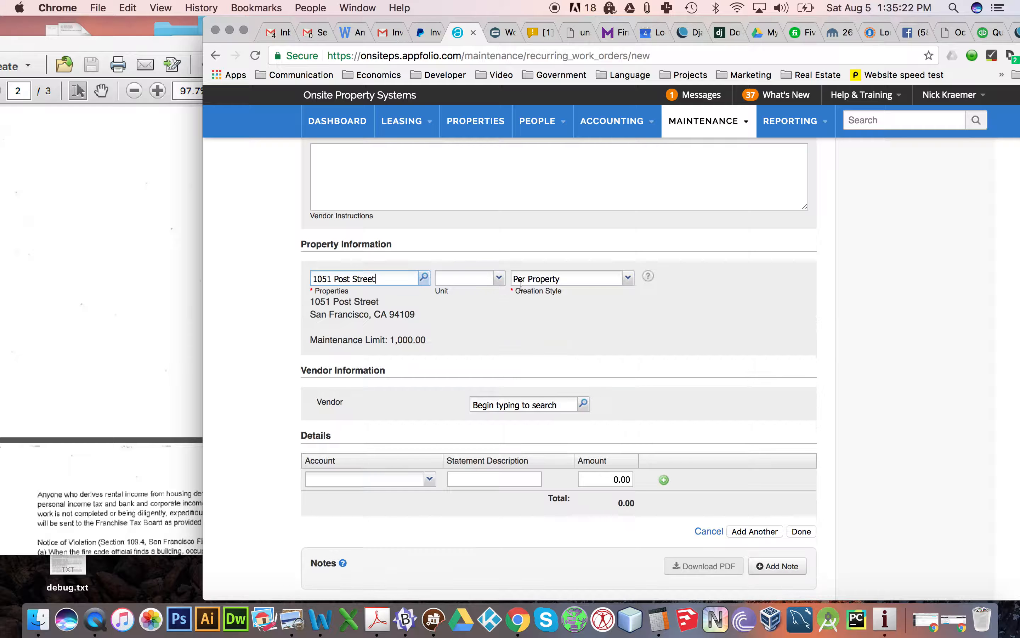
# - Set the vendor to International Fire Inc. and save the sprinkler certification work order
pyautogui.click(537, 401)
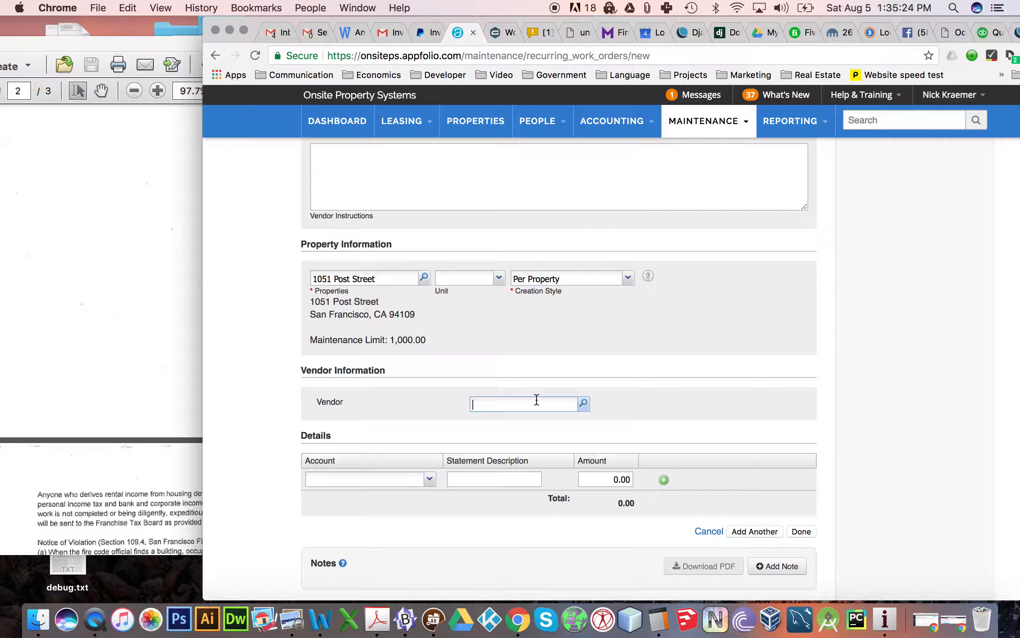
pyautogui.write('intern')
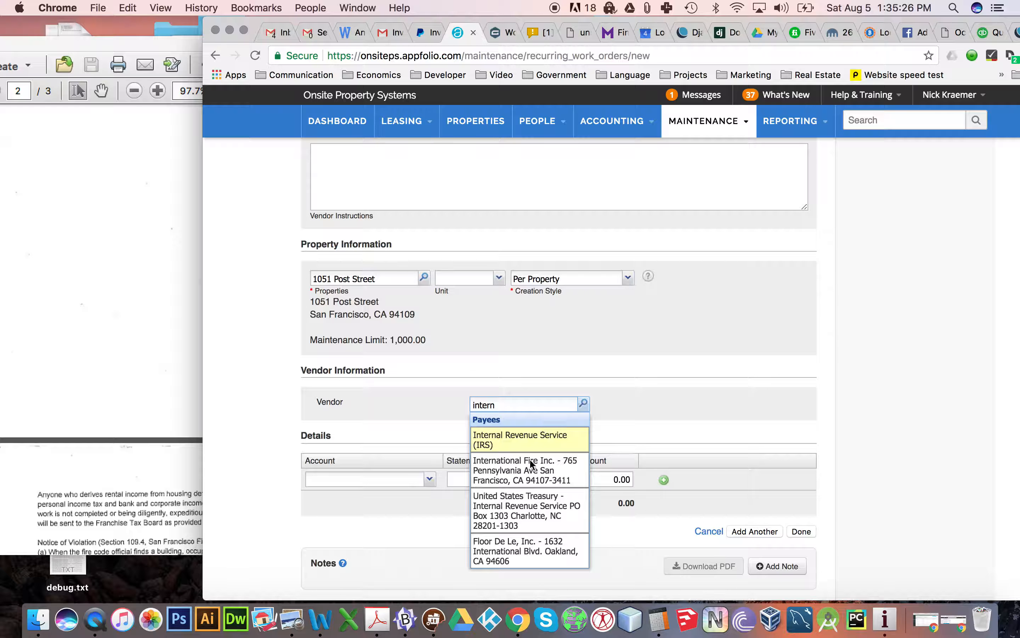
pyautogui.click(527, 476)
pyautogui.scroll(-5, 615, 392)
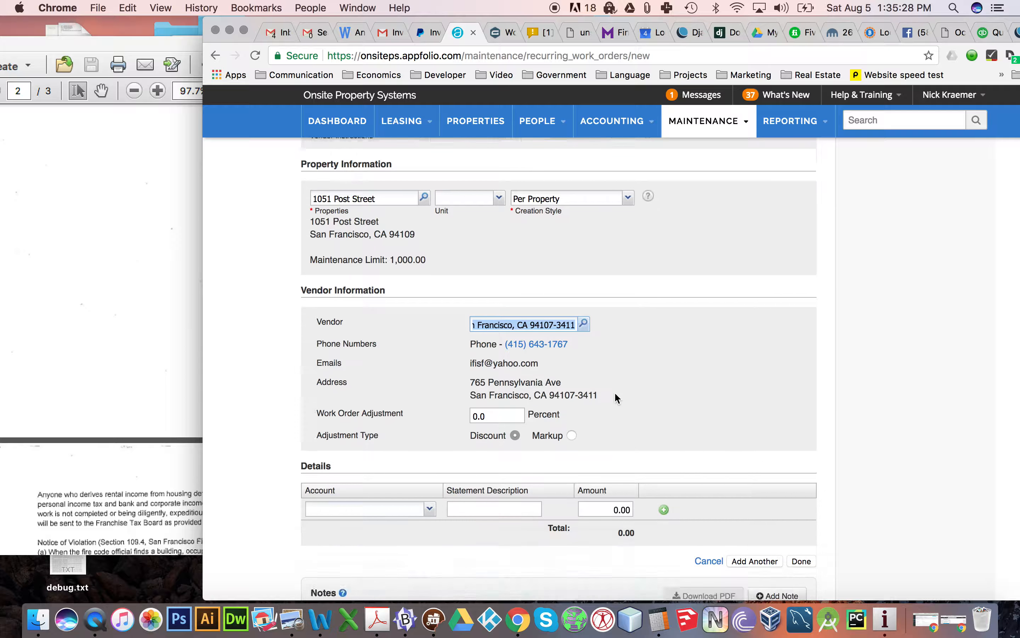
pyautogui.click(802, 437)
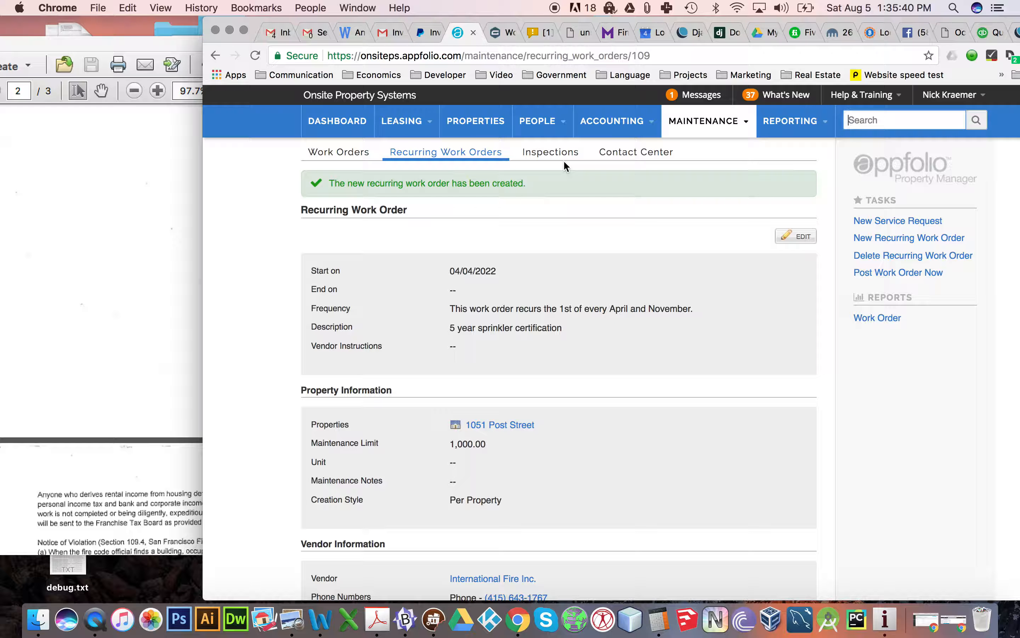
# - Switch to the LiveAgent help desk and search all tickets for "onboarding"
pyautogui.click(539, 32)
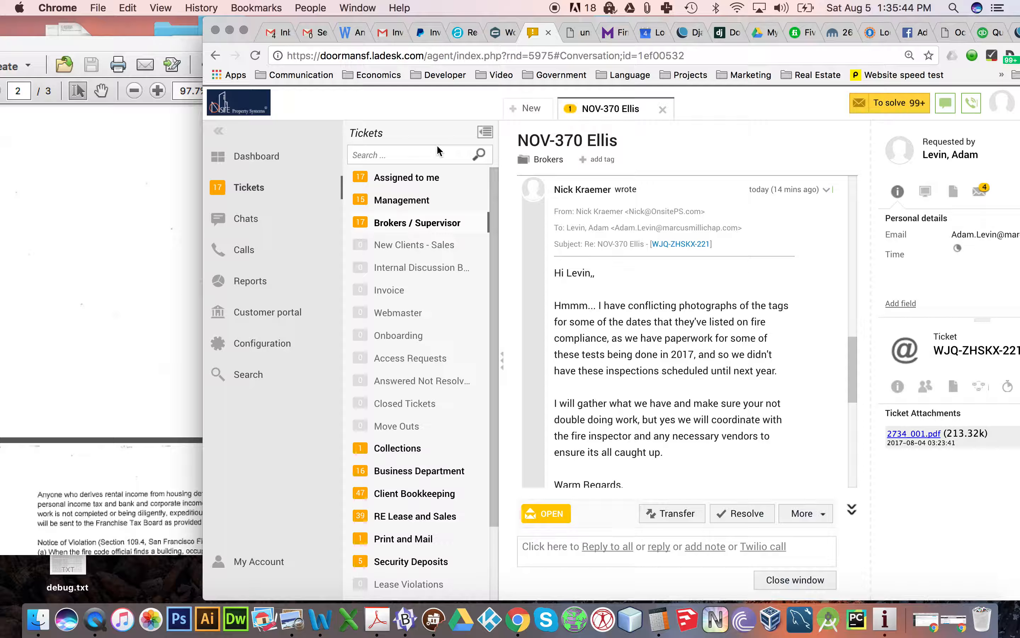
pyautogui.click(414, 153)
pyautogui.write('onboarding')
pyautogui.press('Return')
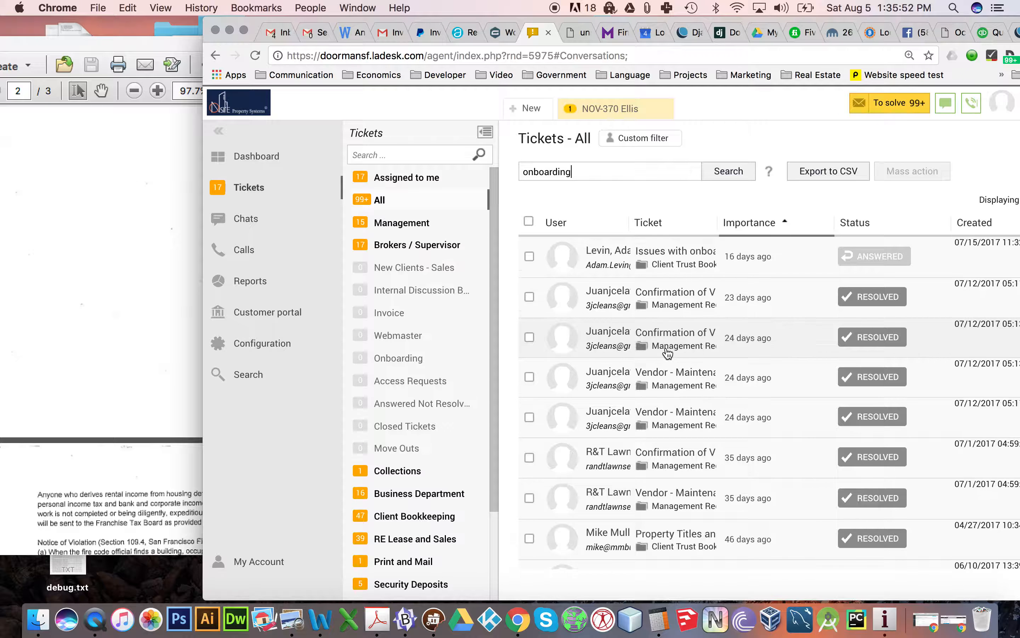
# - View the resolved ticket about completing the online onboarding form and close it again
pyautogui.scroll(-5, 668, 354)
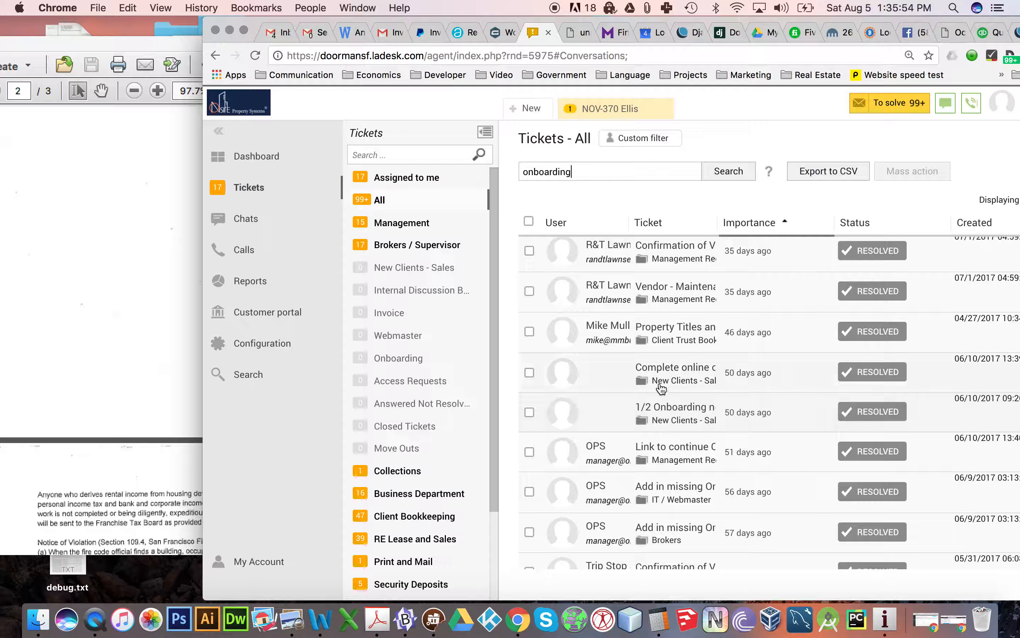
pyautogui.click(660, 379)
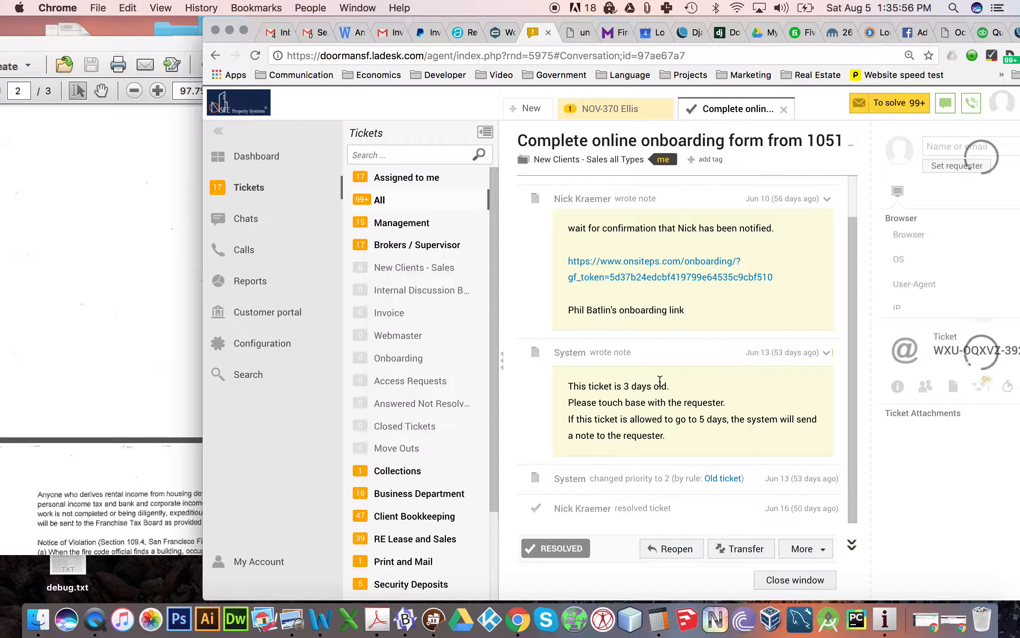
pyautogui.scroll(2, 659, 375)
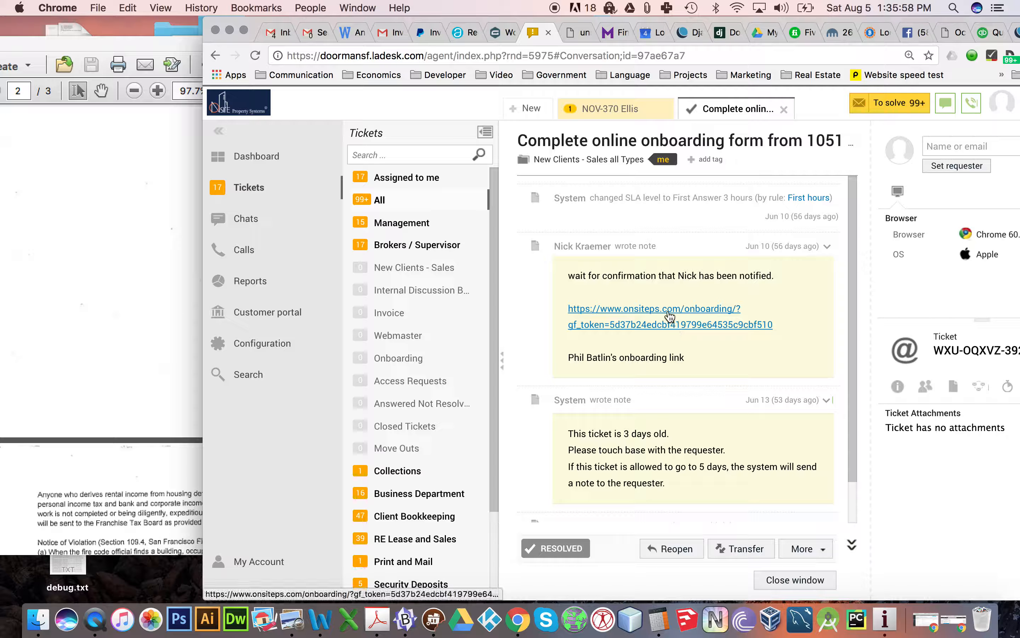
pyautogui.click(785, 110)
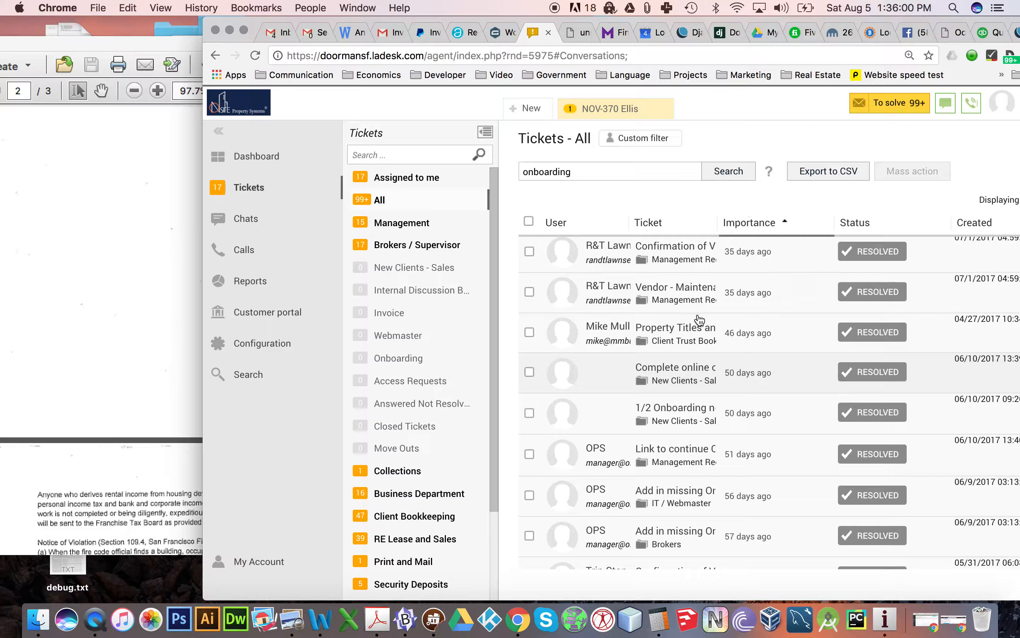
# - Open the "Owner - Onboarding Property Management" ticket in the search results and expand its full message
pyautogui.scroll(-3, 680, 424)
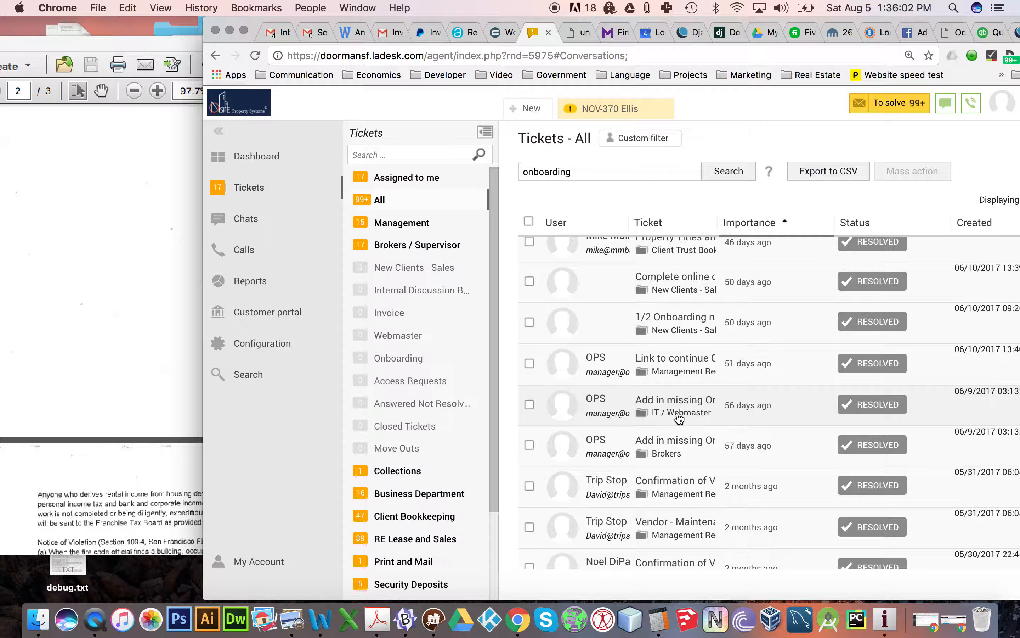
pyautogui.scroll(-3, 677, 419)
pyautogui.scroll(-3, 677, 418)
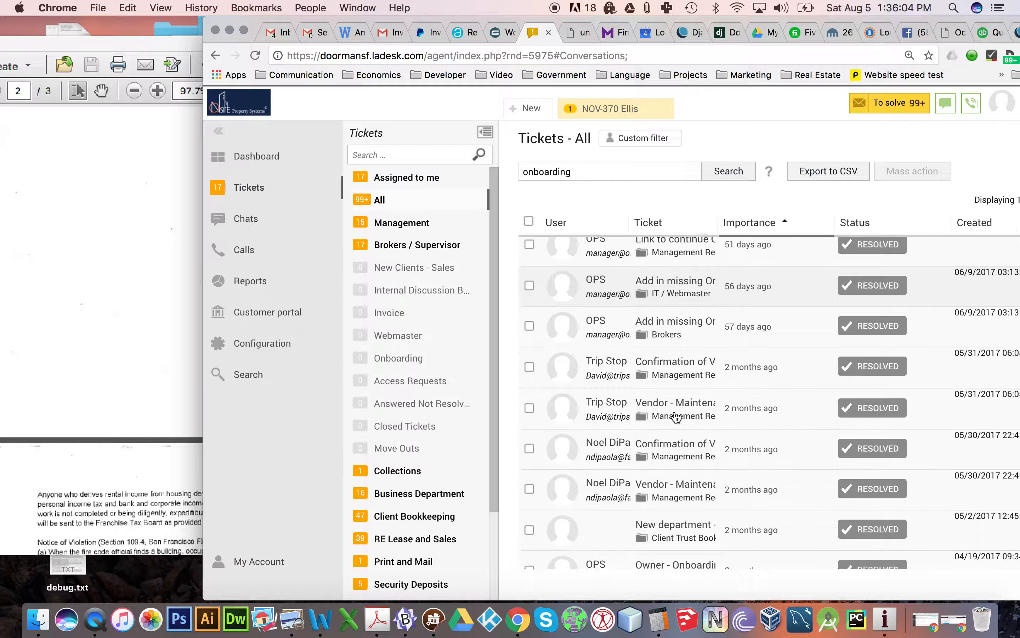
pyautogui.scroll(-3, 666, 464)
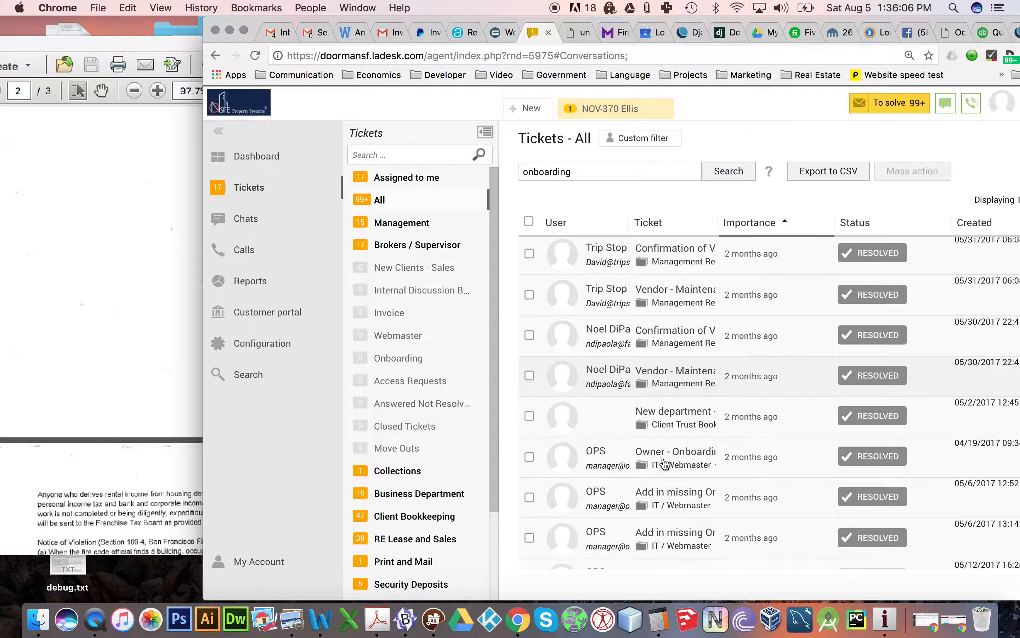
pyautogui.click(663, 463)
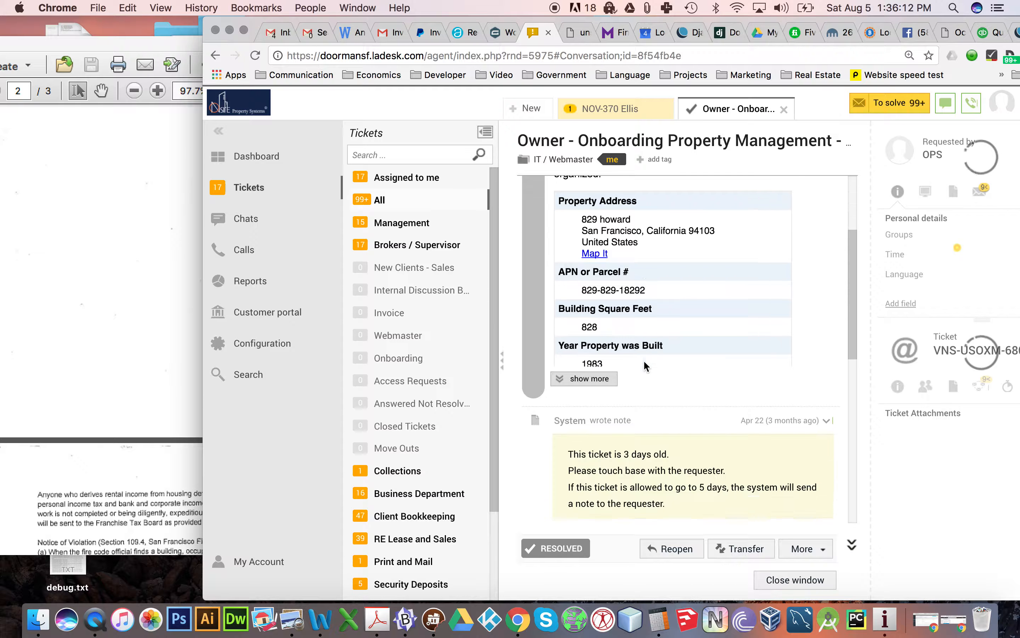
pyautogui.click(596, 374)
# - Examine the onboarding form's answers on building details, units, utilities, janitorial service and landscaping
pyautogui.scroll(-10, 645, 350)
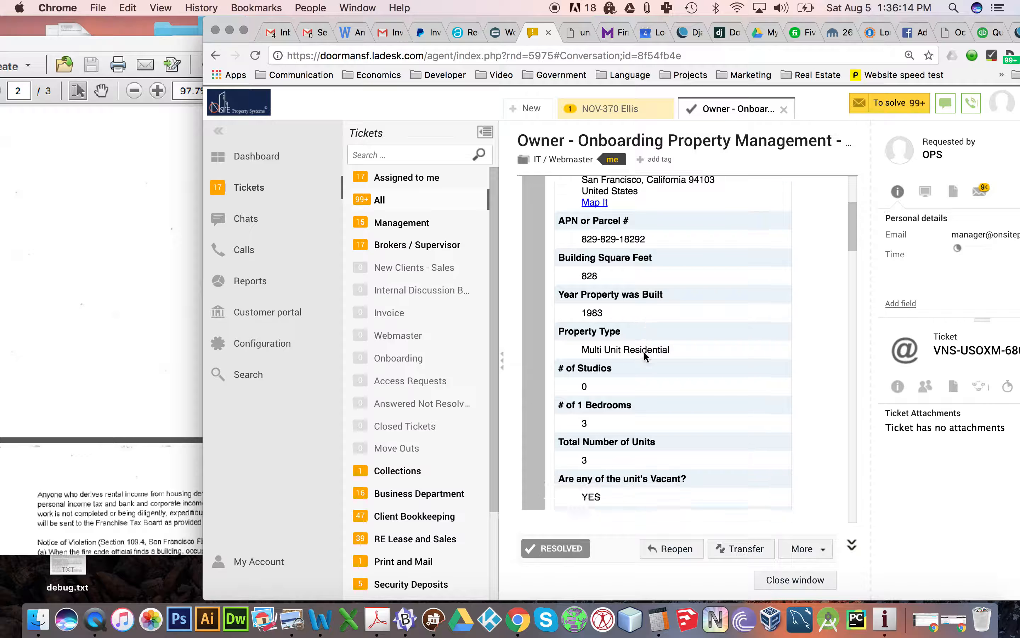
pyautogui.scroll(-6, 644, 350)
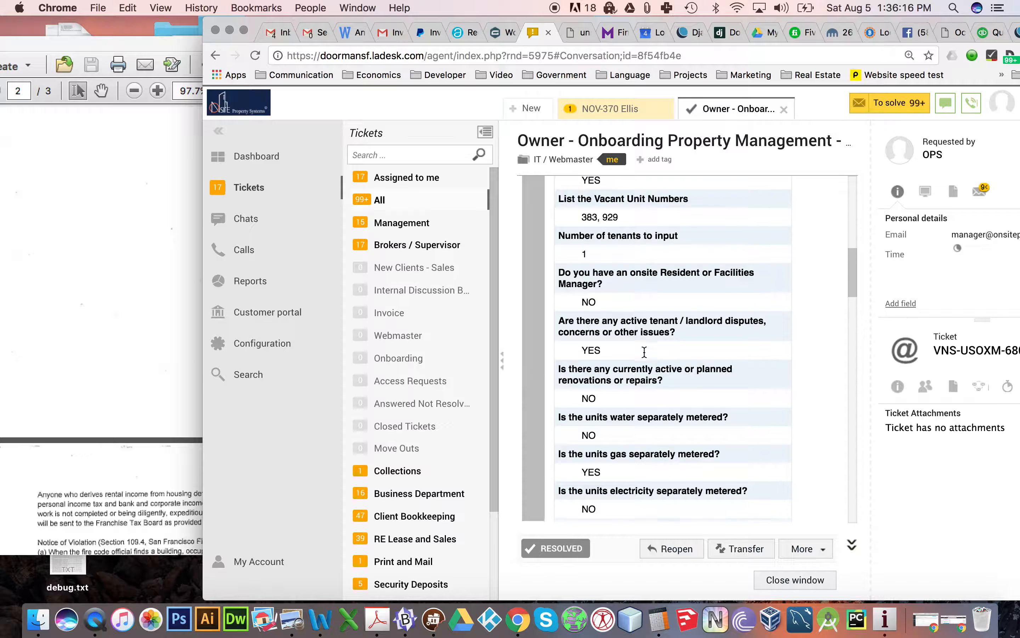
pyautogui.scroll(-3, 644, 351)
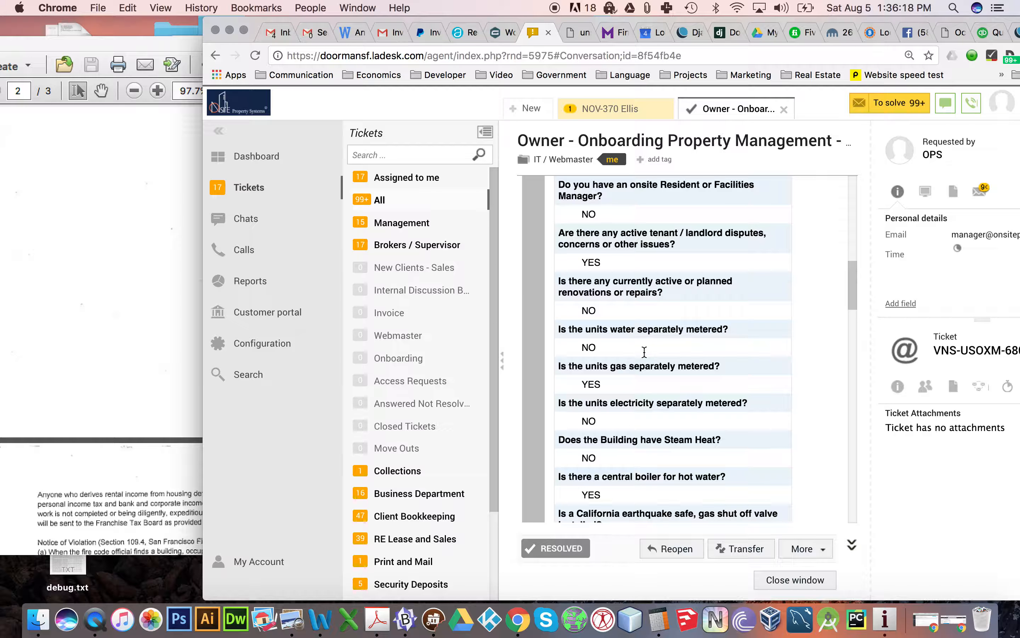
pyautogui.scroll(-8, 644, 351)
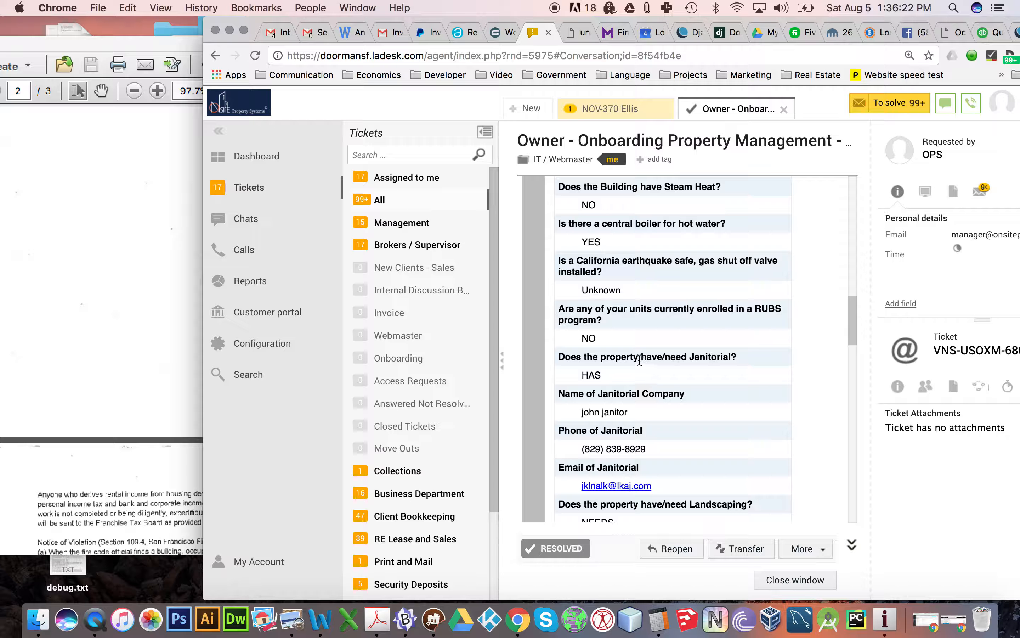
pyautogui.moveTo(648, 377); pyautogui.dragTo(603, 359)
pyautogui.moveTo(628, 412); pyautogui.dragTo(619, 412)
pyautogui.scroll(-4, 697, 386)
pyautogui.scroll(-2, 697, 385)
pyautogui.moveTo(689, 381); pyautogui.dragTo(558, 357)
pyautogui.scroll(-4, 683, 356)
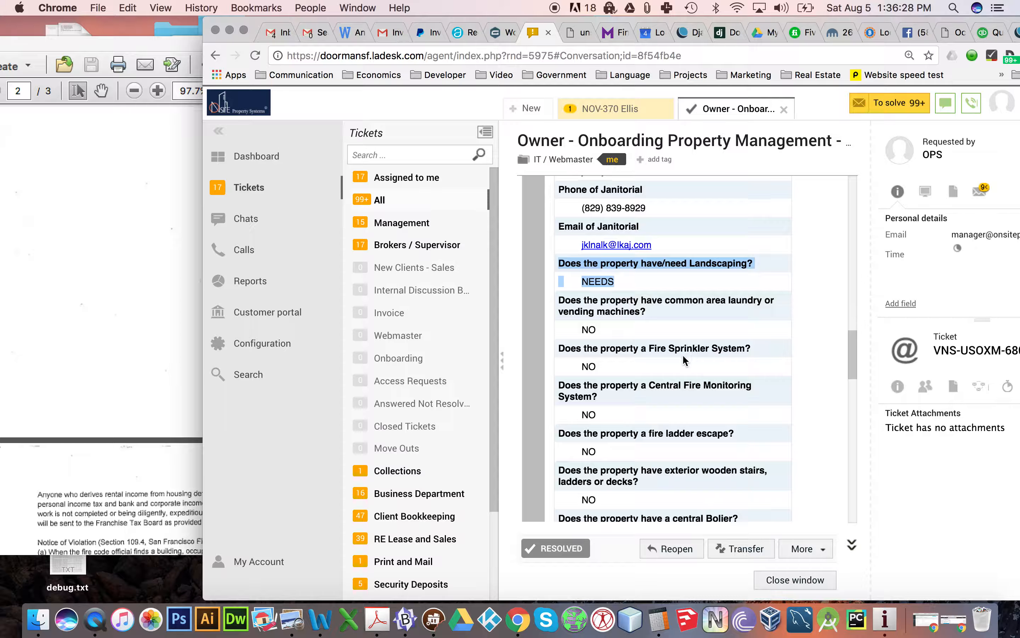
# - Examine the onboarding form's questions on the fire sprinkler system, fire monitoring, fire escape, boiler, backflow device and detectors
pyautogui.scroll(-1, 630, 342)
pyautogui.moveTo(622, 317); pyautogui.dragTo(631, 339)
pyautogui.scroll(-2, 631, 340)
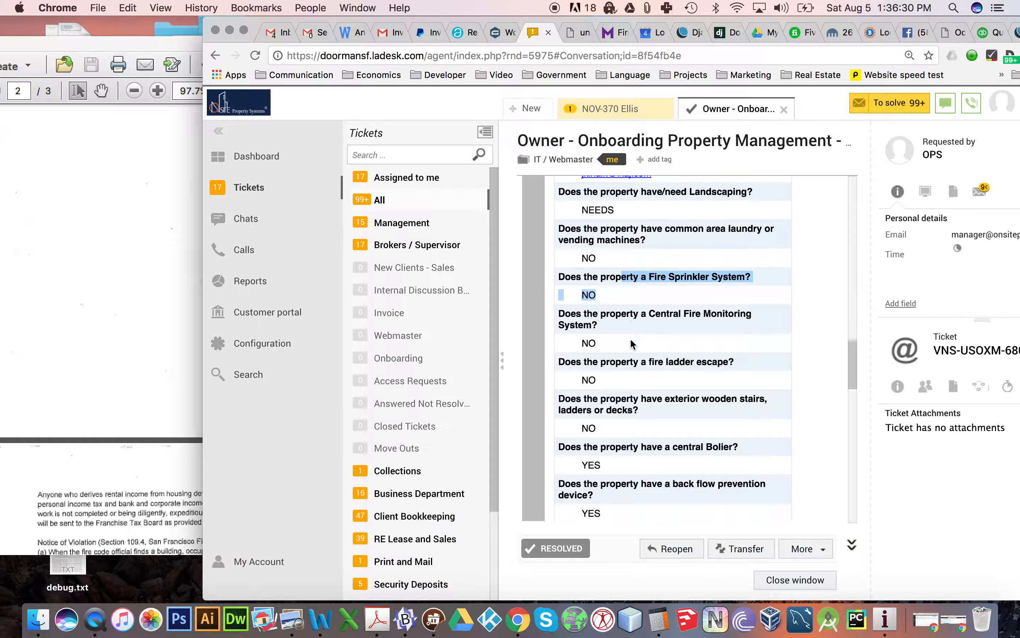
pyautogui.scroll(-6, 630, 340)
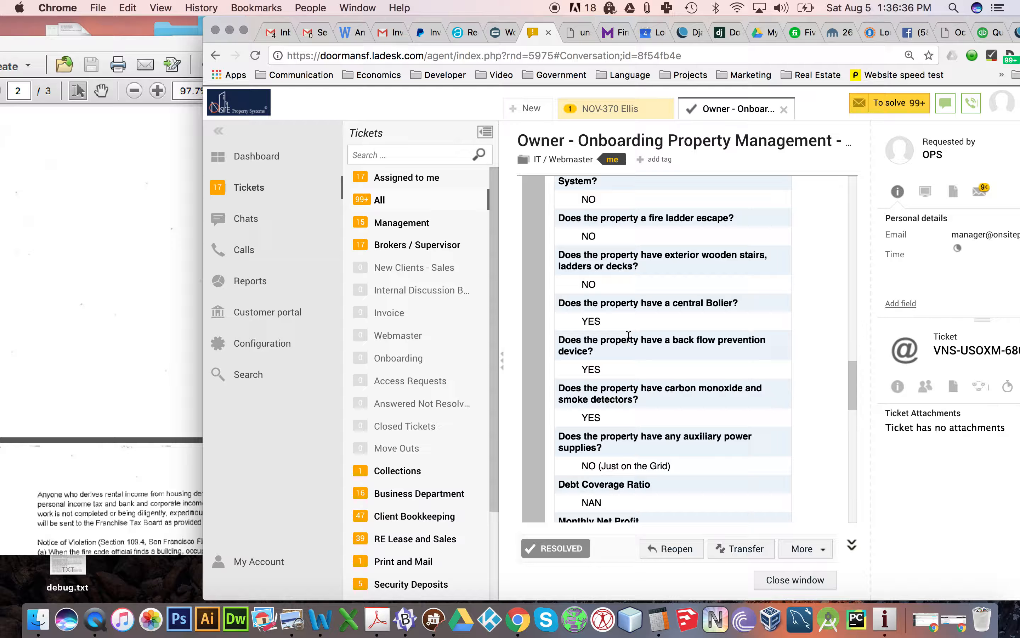
pyautogui.moveTo(636, 400); pyautogui.dragTo(601, 303)
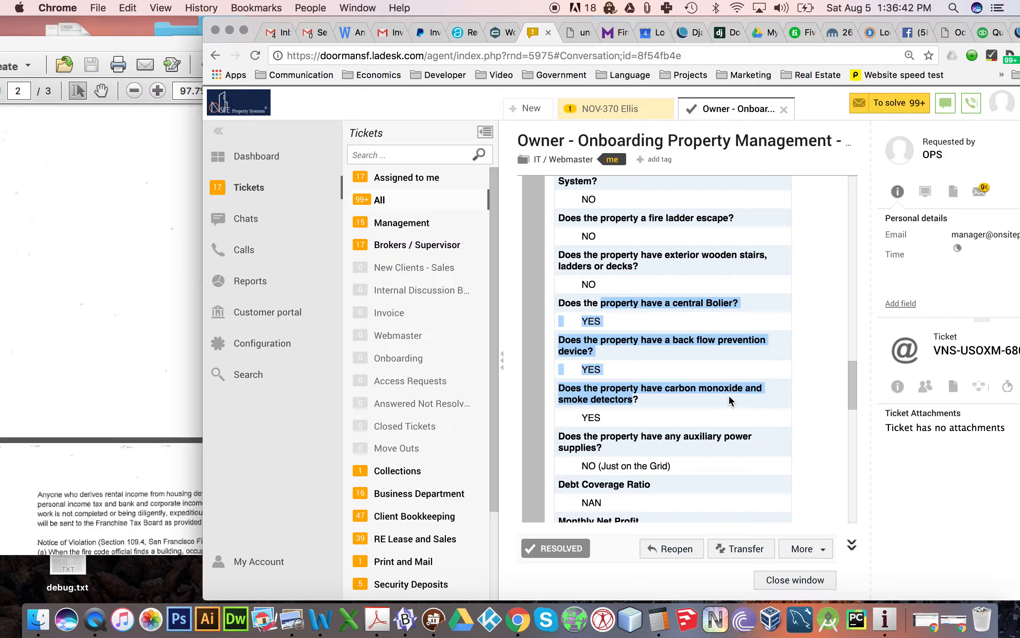
pyautogui.scroll(-4, 533, 212)
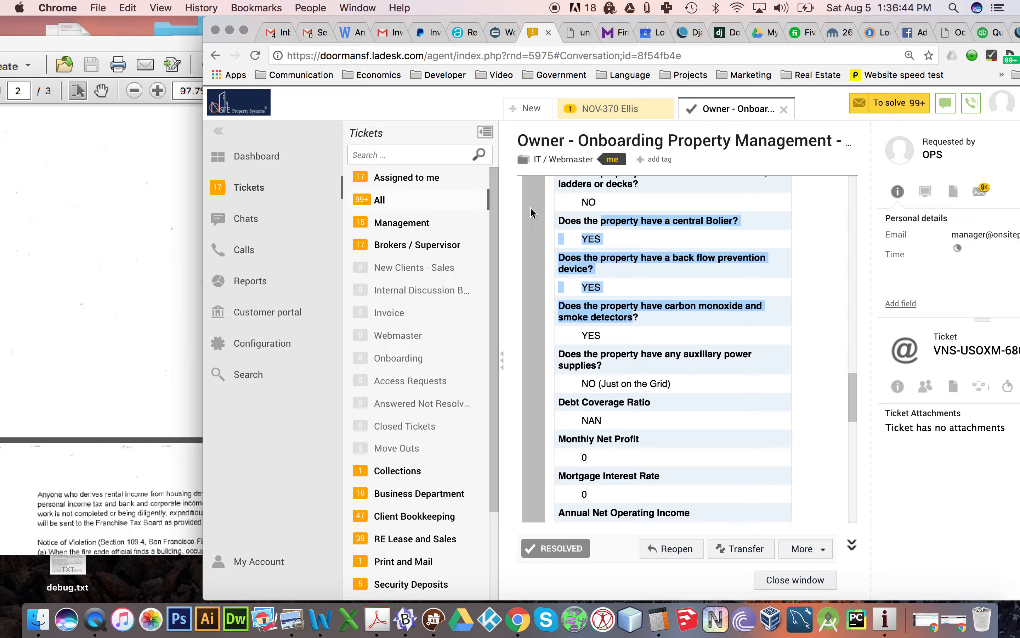
pyautogui.click(105, 624)
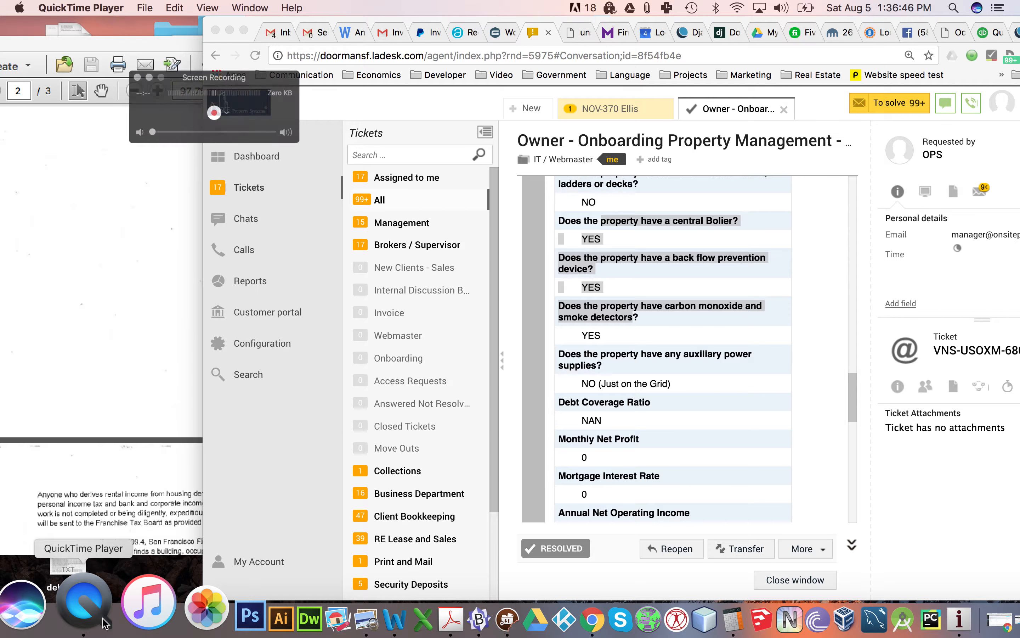